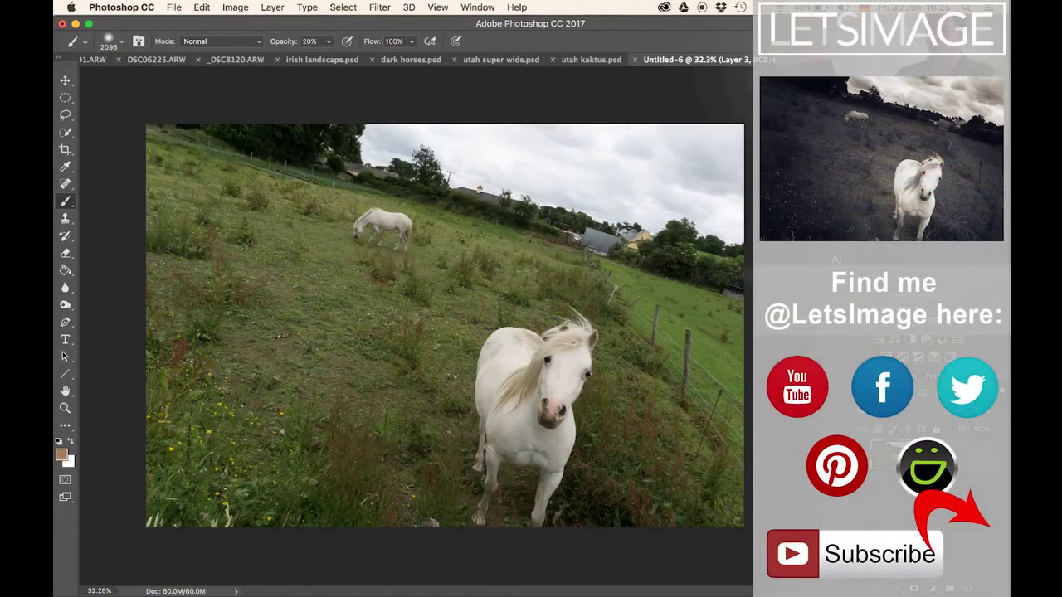
Step: Duplicate Layer 3 with Cmd+J to create Layer 3 copy above it
{"action": "key", "text": "super+j"}
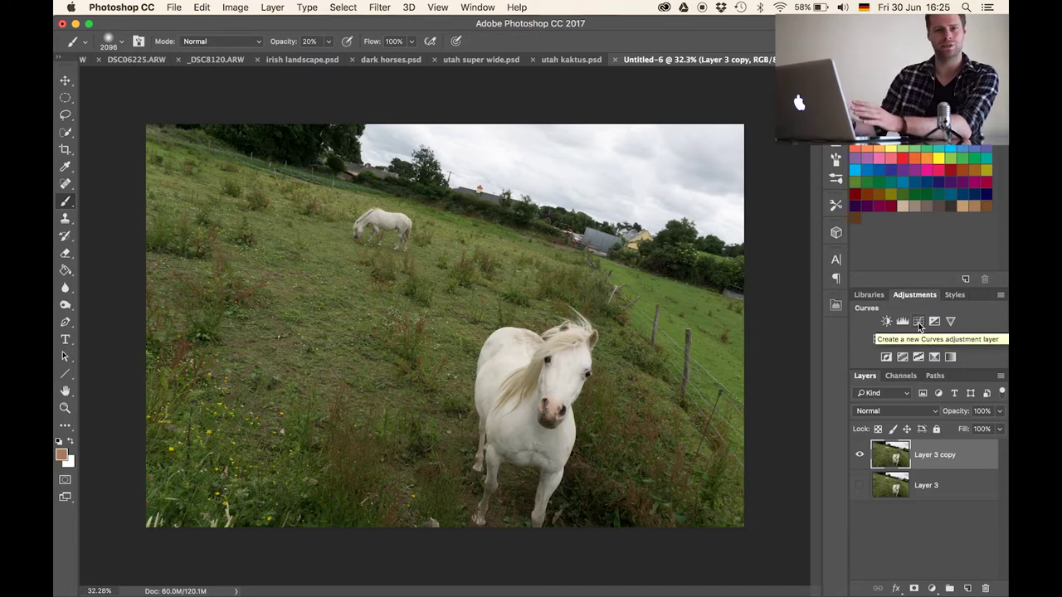
Step: Add a Curves adjustment with its midpoint pulled down to input 133, output 68
{"action": "left_click", "coordinate": [918, 322]}
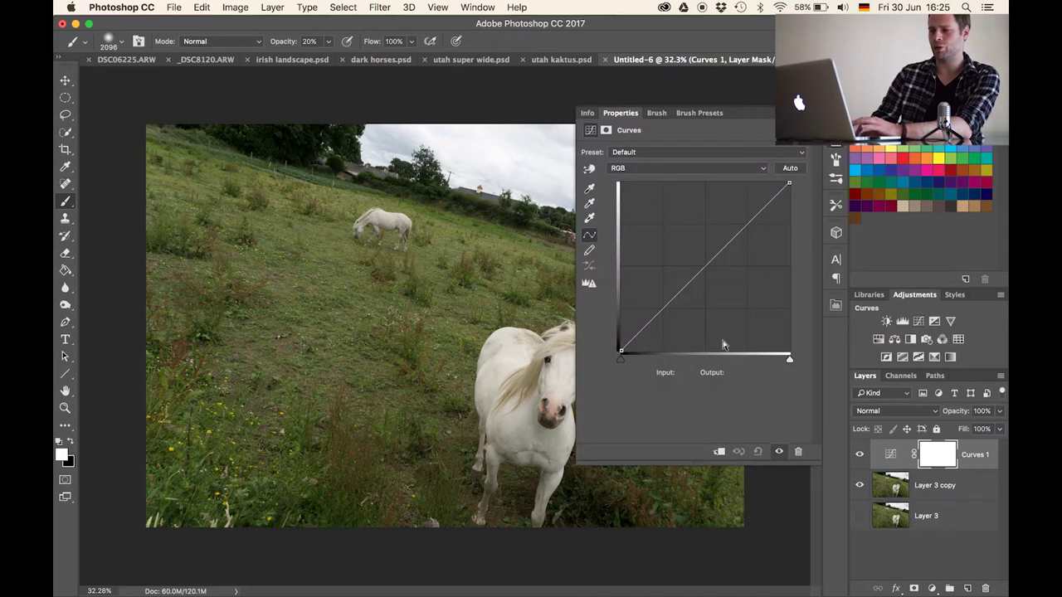
{"action": "left_click", "coordinate": [708, 305]}
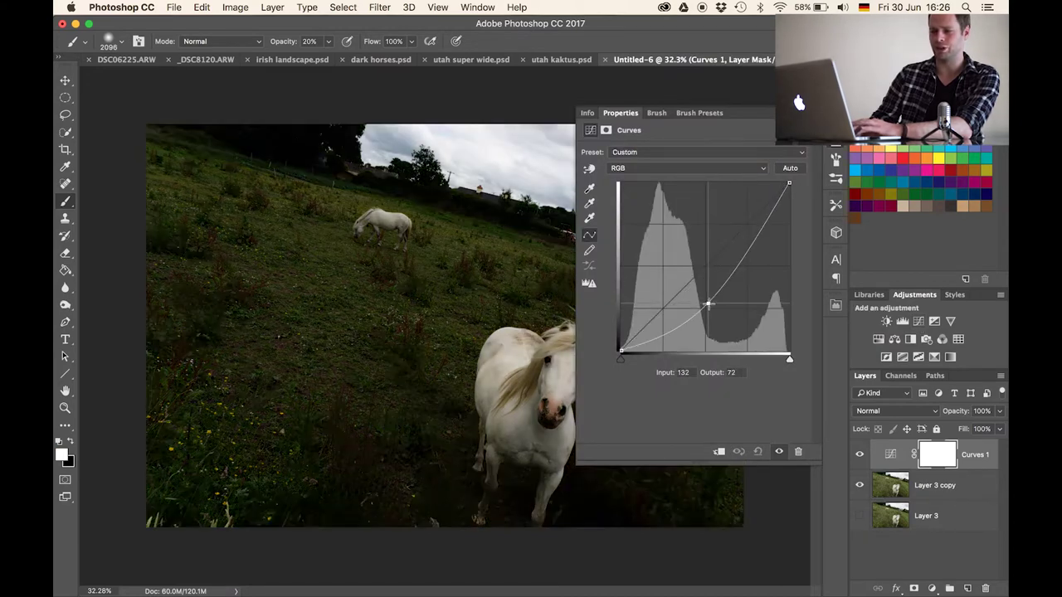
{"action": "left_click_drag", "start_coordinate": [707, 305], "coordinate": [709, 307]}
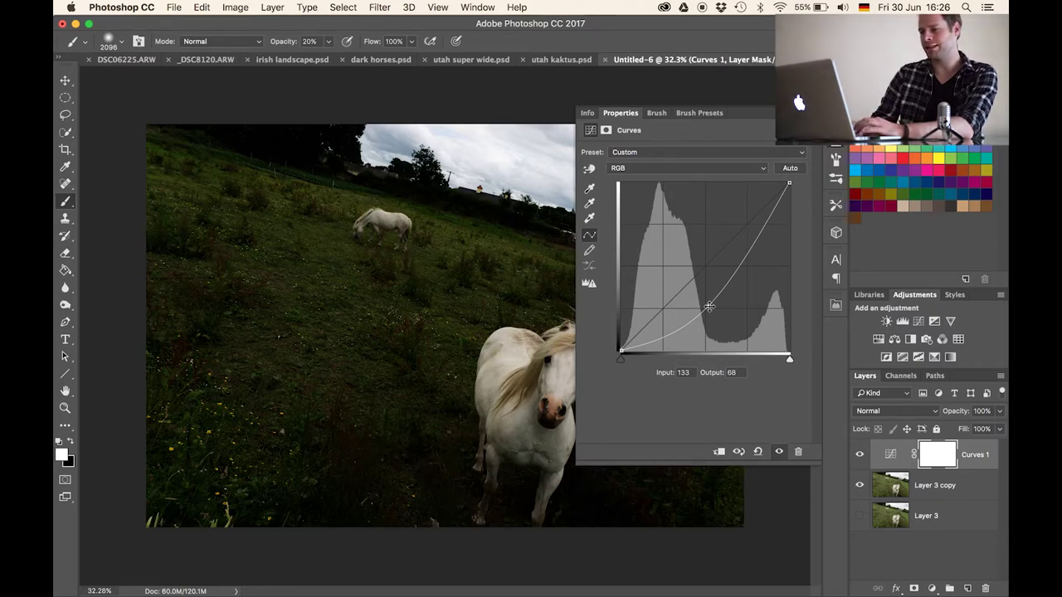
{"action": "left_click", "coordinate": [736, 138]}
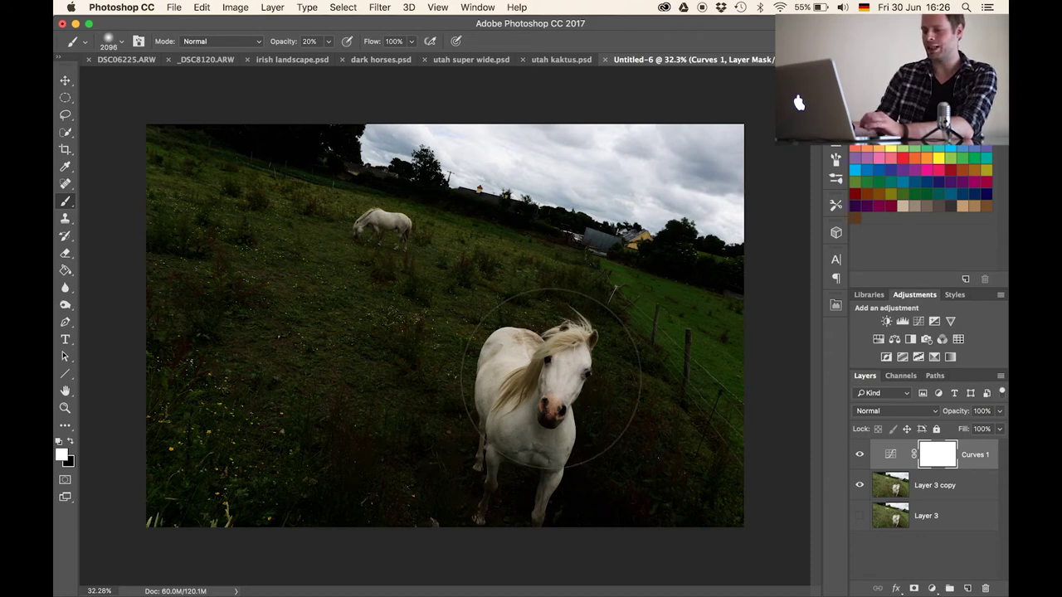
Step: Draw an elliptical selection positioned around the front horse
{"action": "key", "text": "m"}
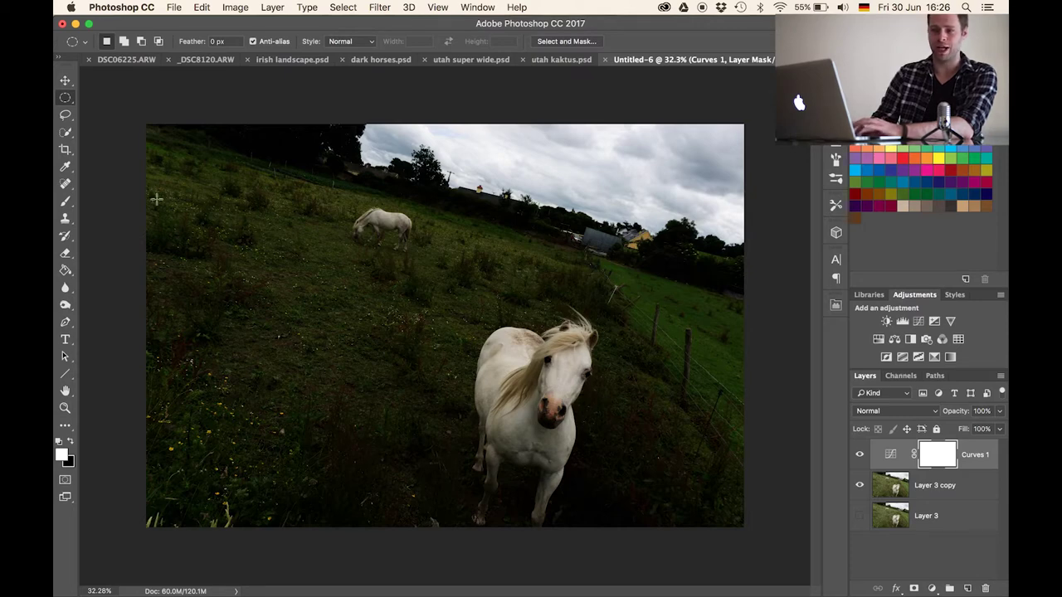
{"action": "left_click", "coordinate": [65, 99]}
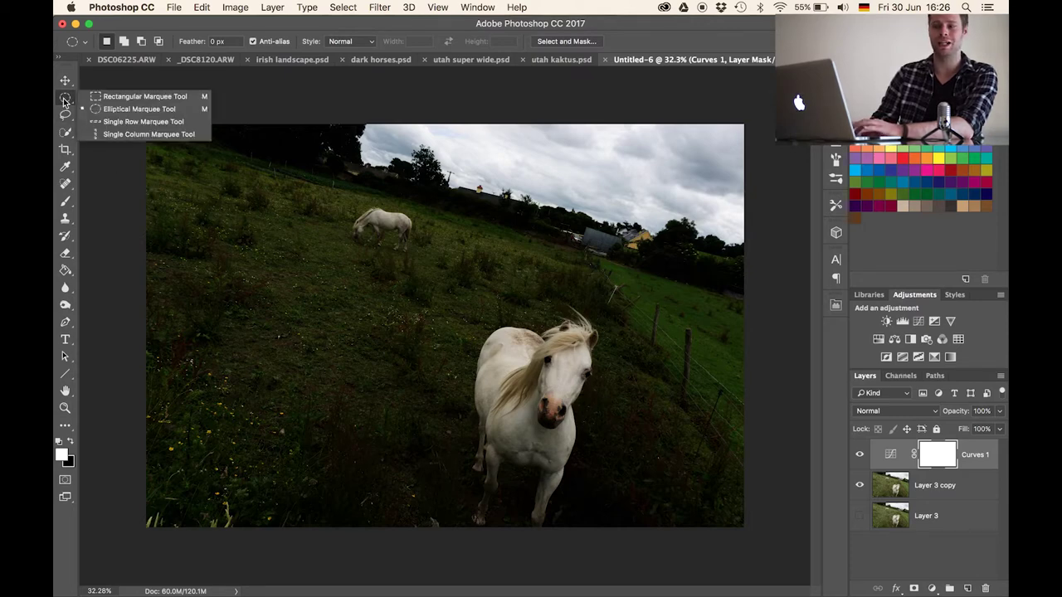
{"action": "left_click", "coordinate": [106, 113]}
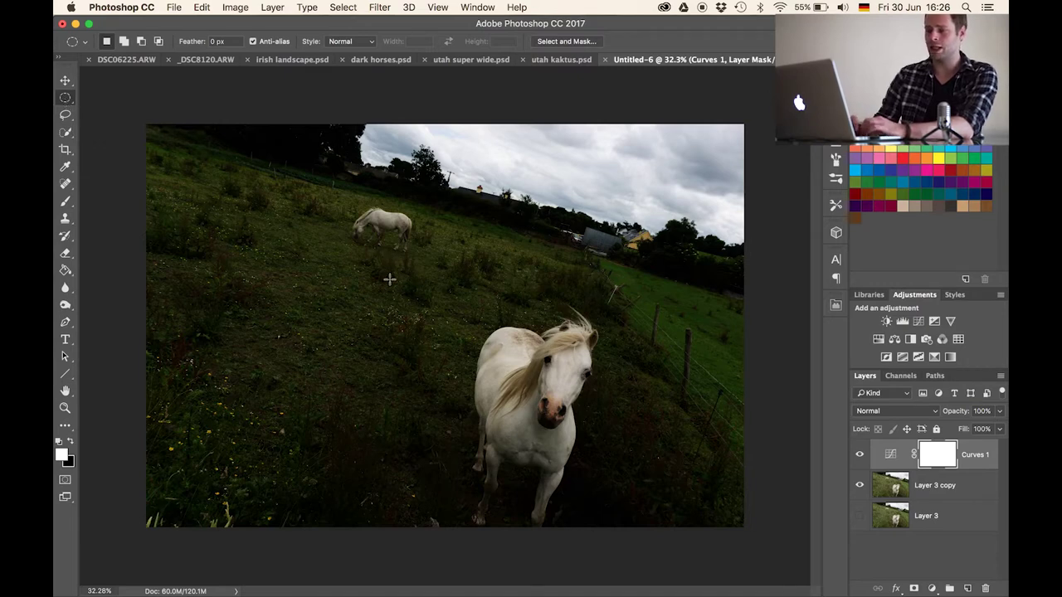
{"action": "left_click_drag", "start_coordinate": [359, 262], "coordinate": [708, 573]}
{"action": "left_click_drag", "start_coordinate": [610, 473], "coordinate": [556, 455]}
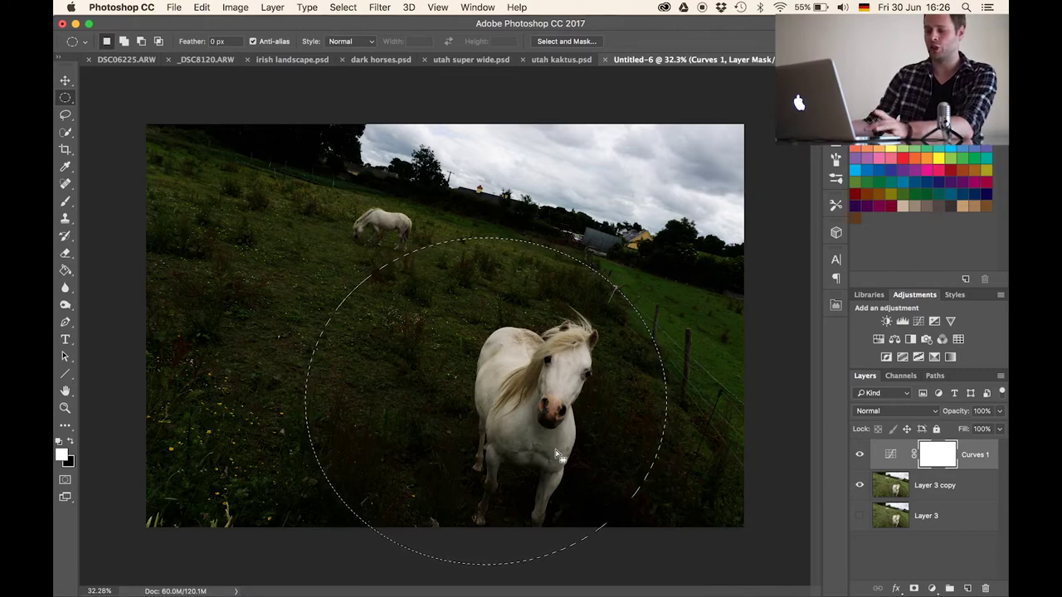
Step: Fill the selection with black on the Curves 1 mask and deselect
{"action": "key", "text": "shift+BackSpace"}
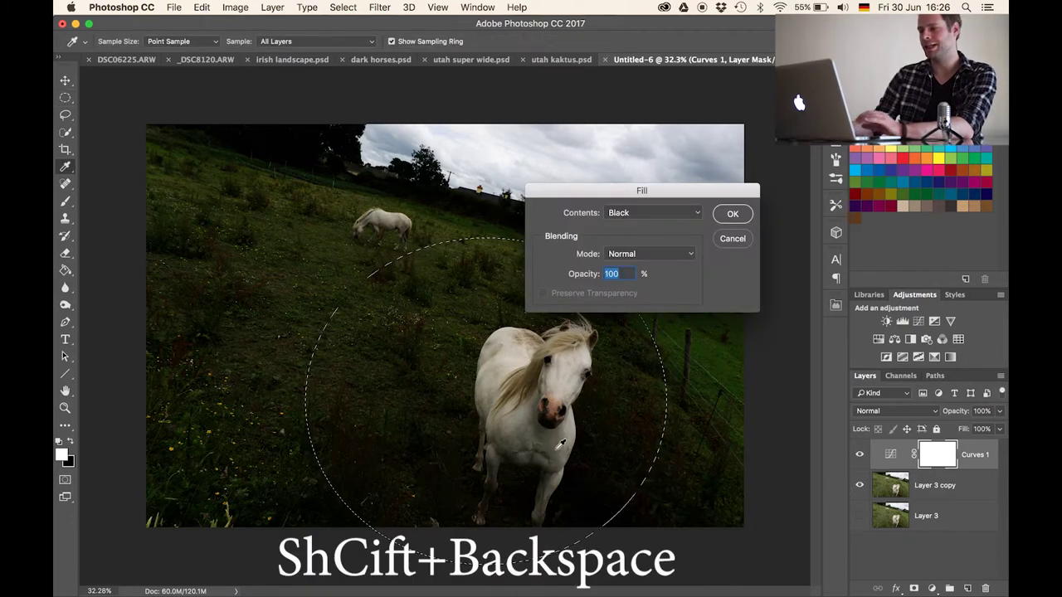
{"action": "key", "text": "Return"}
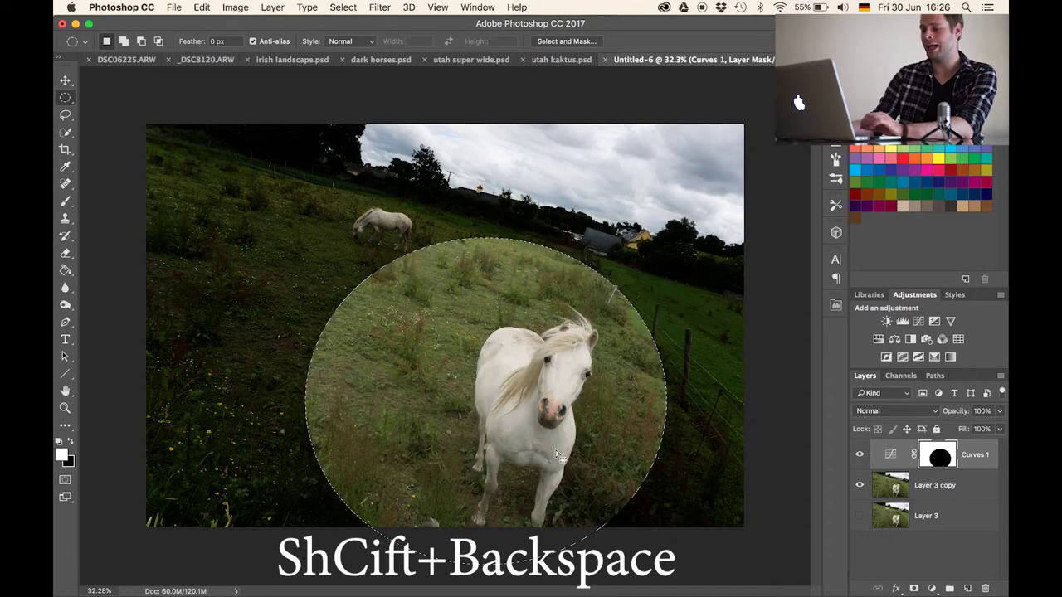
{"action": "key", "text": "super+d"}
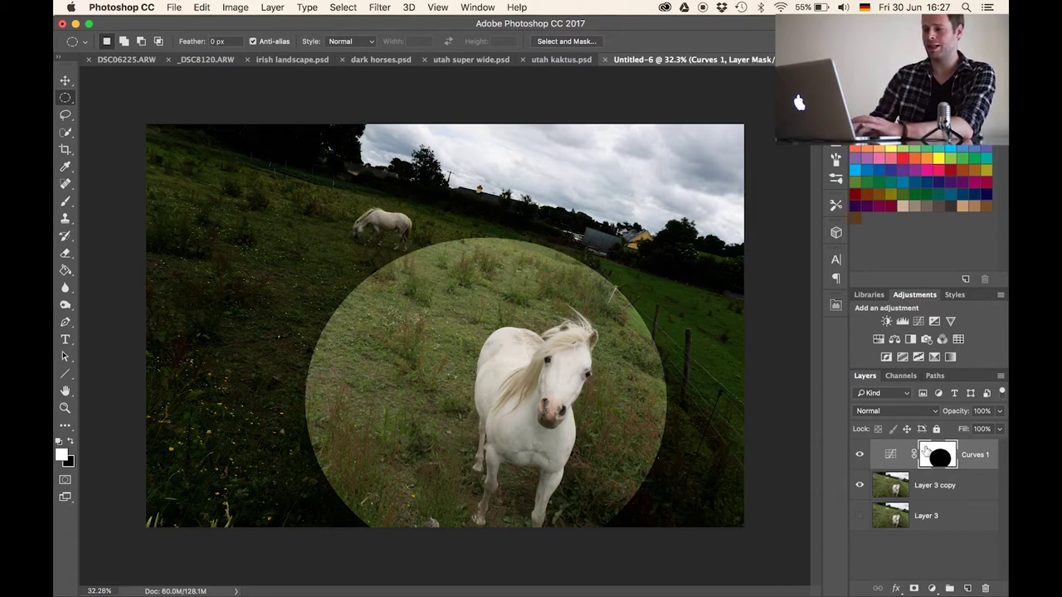
Step: Feather the Curves 1 mask circle by about 437 px in Select and Mask
{"action": "double_click", "coordinate": [925, 449]}
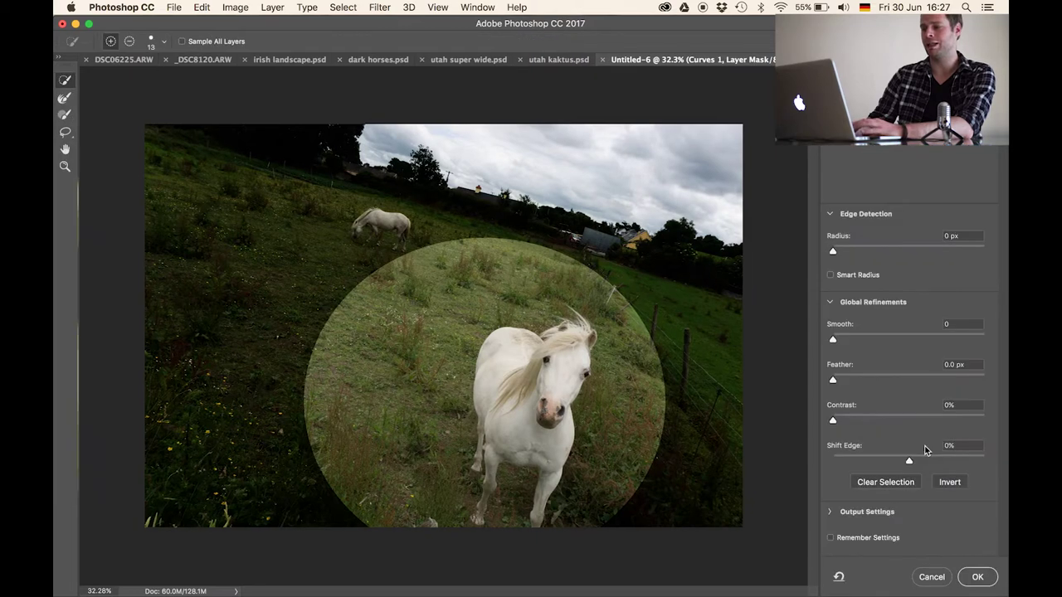
{"action": "left_click", "coordinate": [950, 381]}
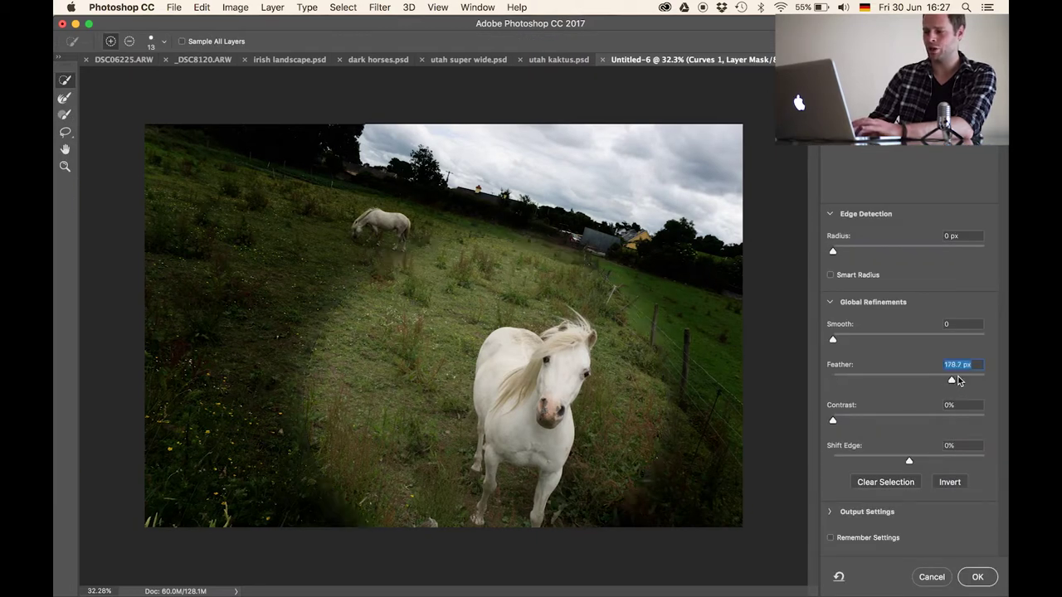
{"action": "left_click_drag", "start_coordinate": [958, 381], "coordinate": [970, 381]}
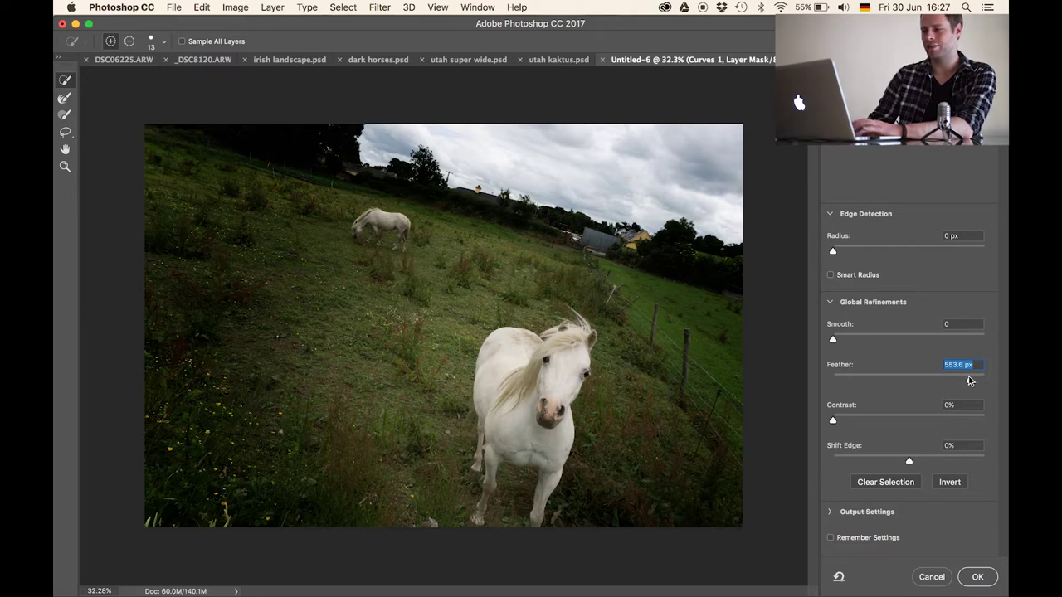
{"action": "left_click_drag", "start_coordinate": [970, 379], "coordinate": [966, 380]}
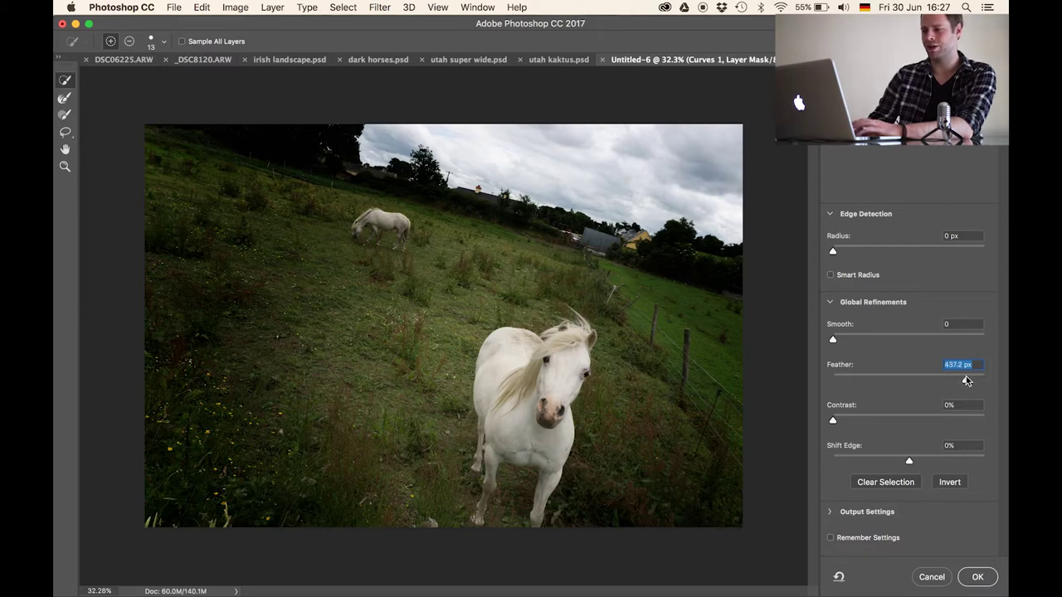
{"action": "left_click", "coordinate": [978, 578]}
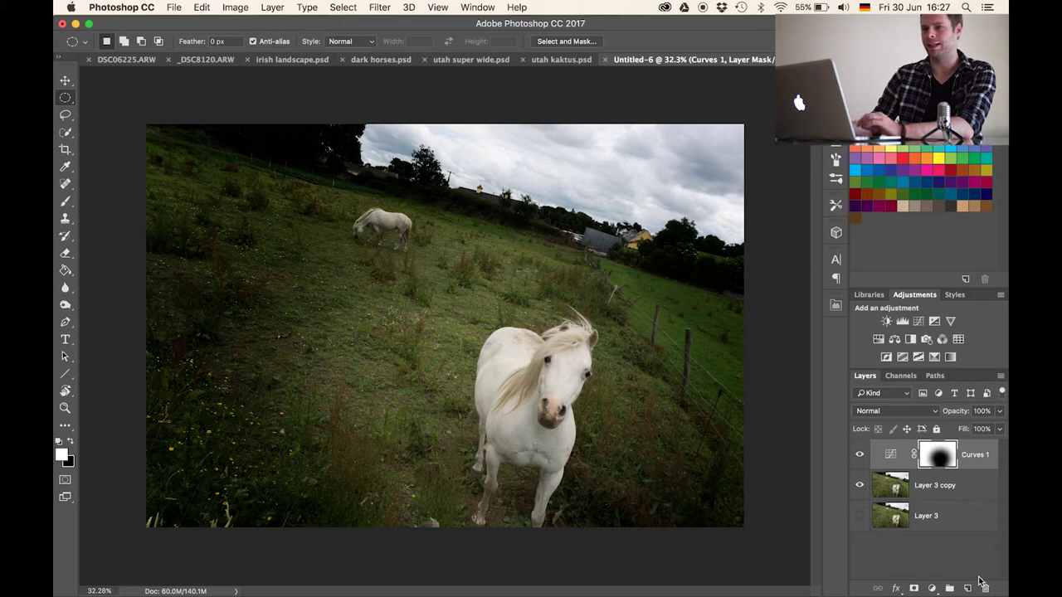
Step: Nudge the vignette mask and scale it to about 105% width and 110% height
{"action": "key", "text": "v"}
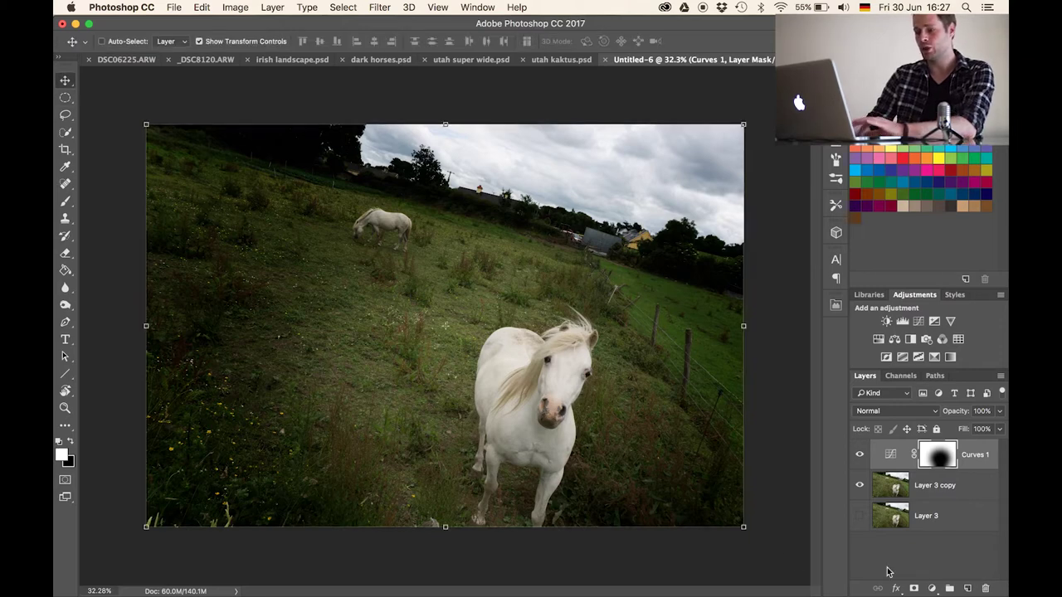
{"action": "mouse_move", "coordinate": [467, 453]}
{"action": "left_mouse_down"}
{"action": "mouse_move", "coordinate": [510, 456]}
{"action": "mouse_move", "coordinate": [424, 455]}
{"action": "mouse_move", "coordinate": [457, 455]}
{"action": "left_mouse_up"}
{"action": "key", "text": "super+t"}
{"action": "key", "text": "super+0"}
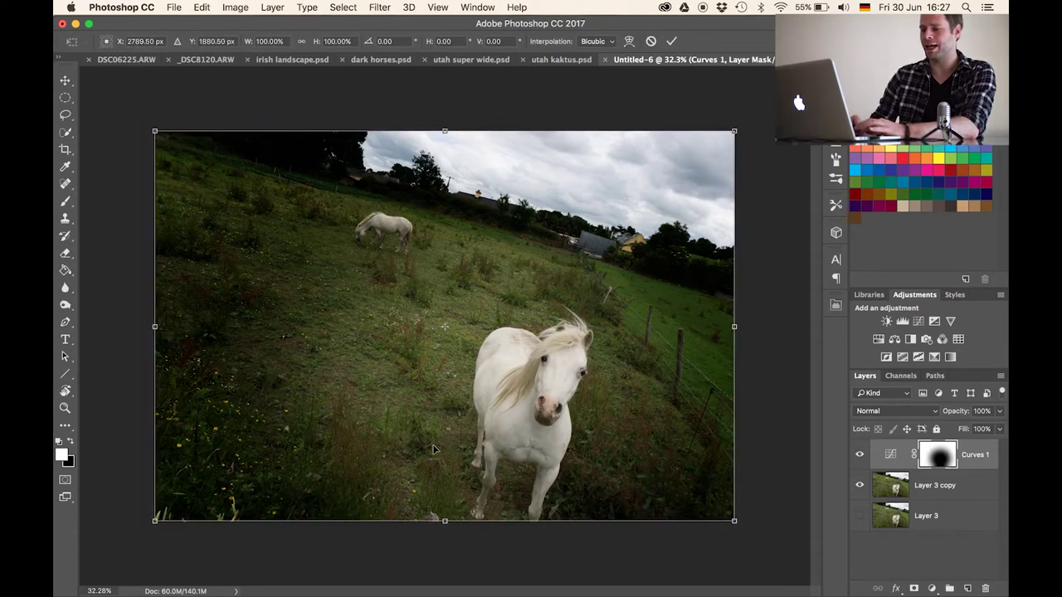
{"action": "mouse_move", "coordinate": [631, 325]}
{"action": "left_mouse_down"}
{"action": "mouse_move", "coordinate": [687, 331]}
{"action": "mouse_move", "coordinate": [634, 337]}
{"action": "left_mouse_up"}
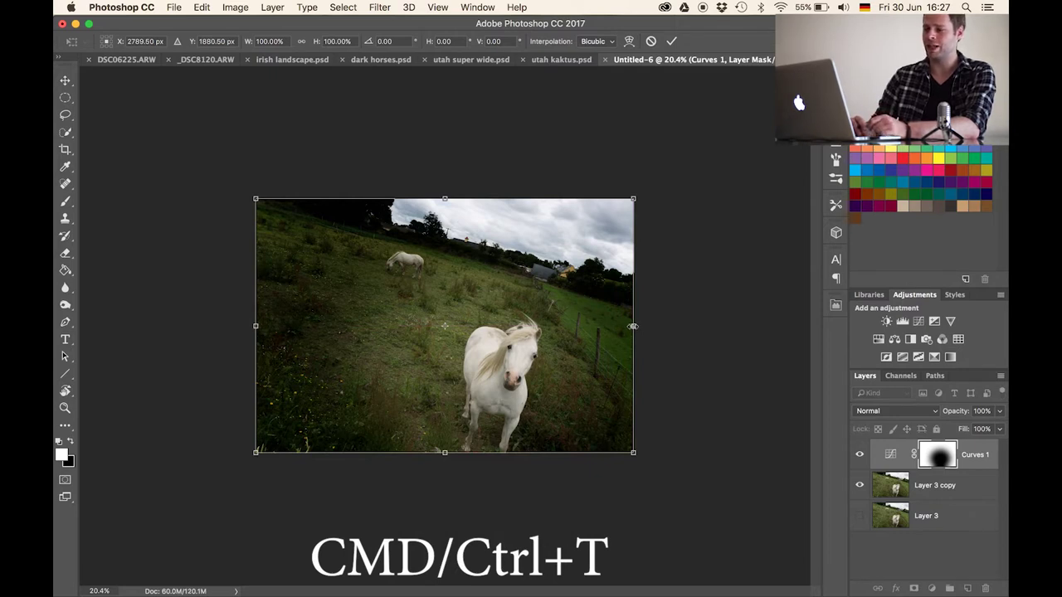
{"action": "left_click_drag", "start_coordinate": [633, 326], "coordinate": [651, 339]}
{"action": "left_click_drag", "start_coordinate": [452, 453], "coordinate": [451, 480]}
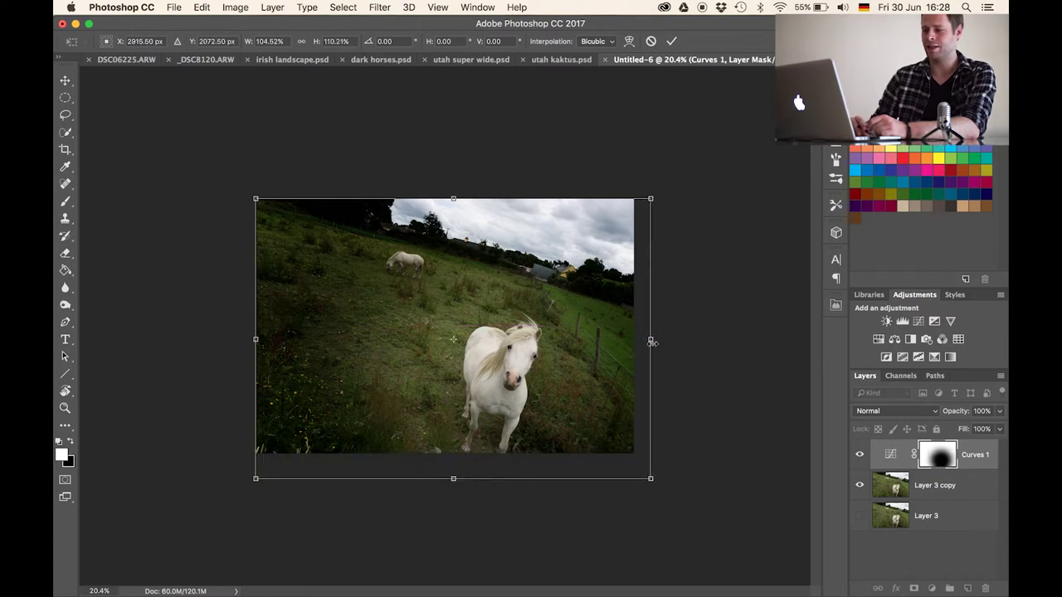
{"action": "left_click_drag", "start_coordinate": [651, 339], "coordinate": [652, 344]}
{"action": "key", "text": "Return"}
{"action": "scroll", "coordinate": [413, 373], "scroll_direction": "up", "scroll_amount": 3}
{"action": "key", "text": "b"}
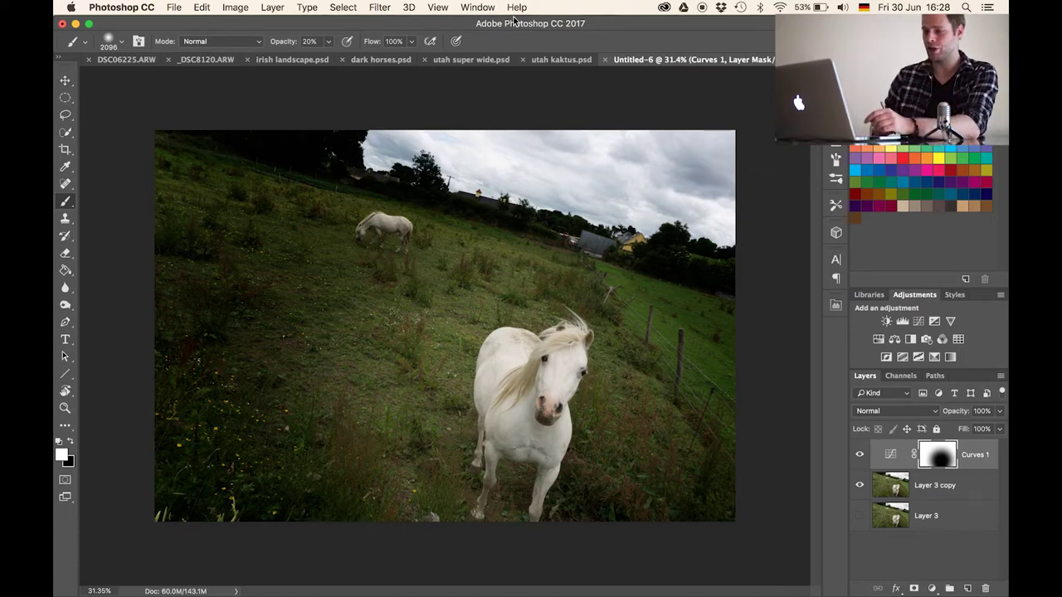
Step: Size the soft brush to about 2191 px at 10% opacity, then toggle Curves 1 to compare
{"action": "mouse_move", "coordinate": [379, 323]}
{"action": "left_mouse_down"}
{"action": "mouse_move", "coordinate": [395, 321]}
{"action": "mouse_move", "coordinate": [289, 304]}
{"action": "mouse_move", "coordinate": [340, 321]}
{"action": "left_mouse_up"}
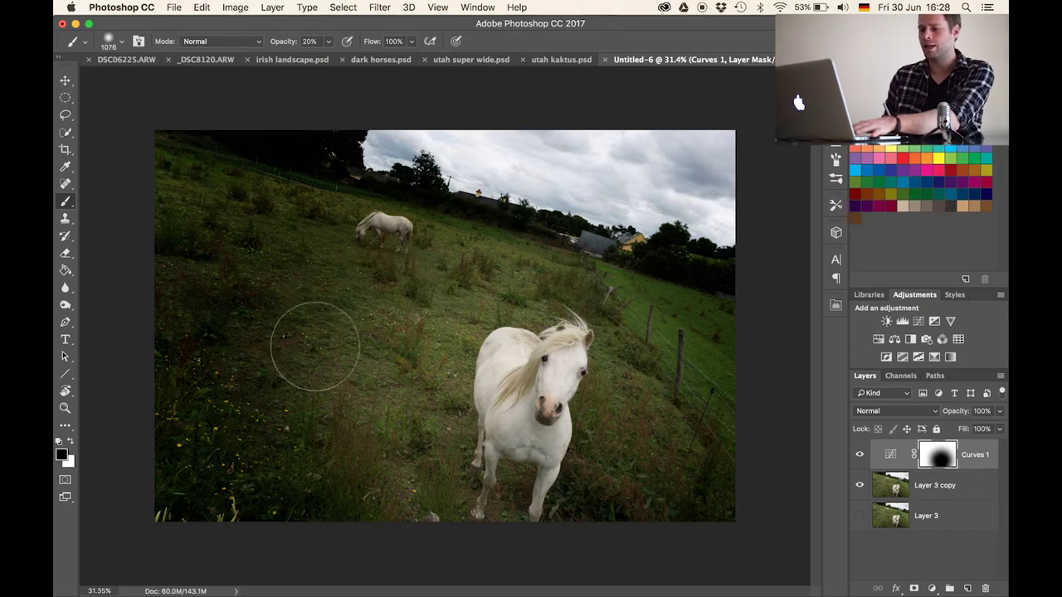
{"action": "key", "text": "x"}
{"action": "mouse_move", "coordinate": [299, 375]}
{"action": "left_mouse_down"}
{"action": "mouse_move", "coordinate": [417, 372]}
{"action": "mouse_move", "coordinate": [398, 373]}
{"action": "left_mouse_up"}
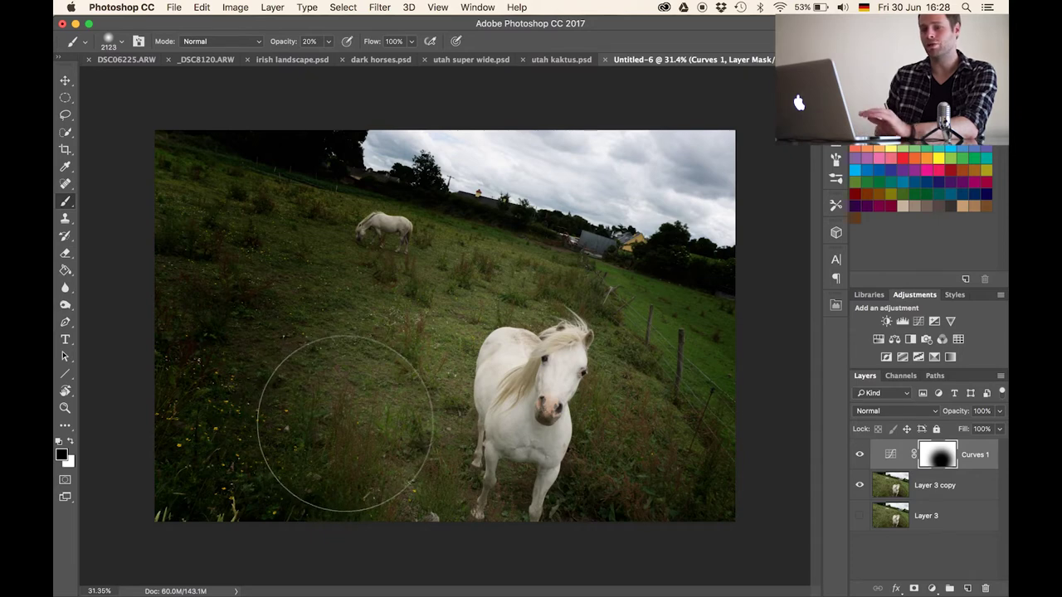
{"action": "key", "text": "x"}
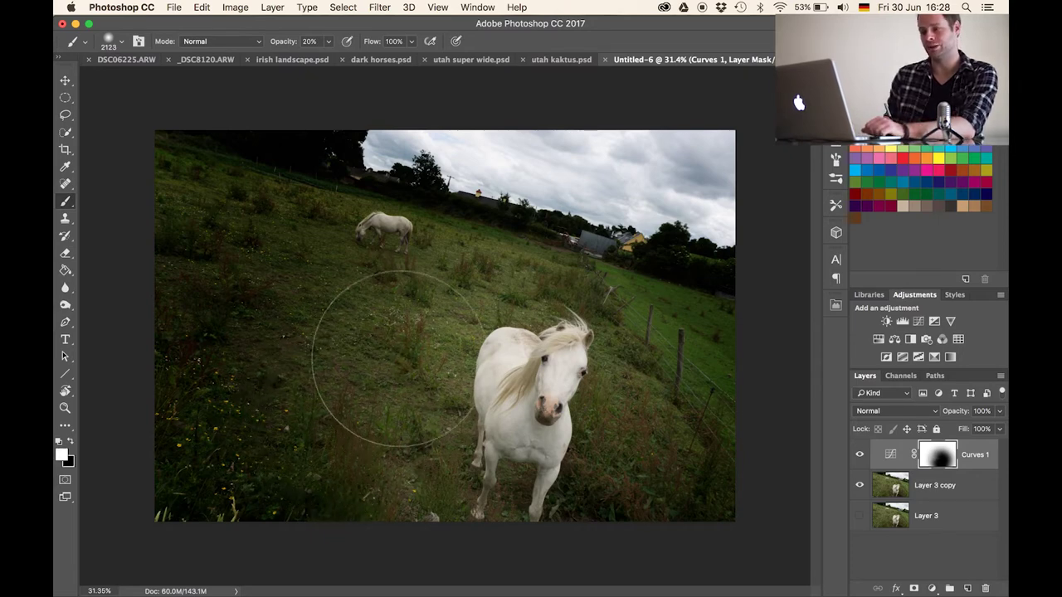
{"action": "left_click_drag", "start_coordinate": [462, 291], "coordinate": [419, 290], "text": "ctrl+alt"}
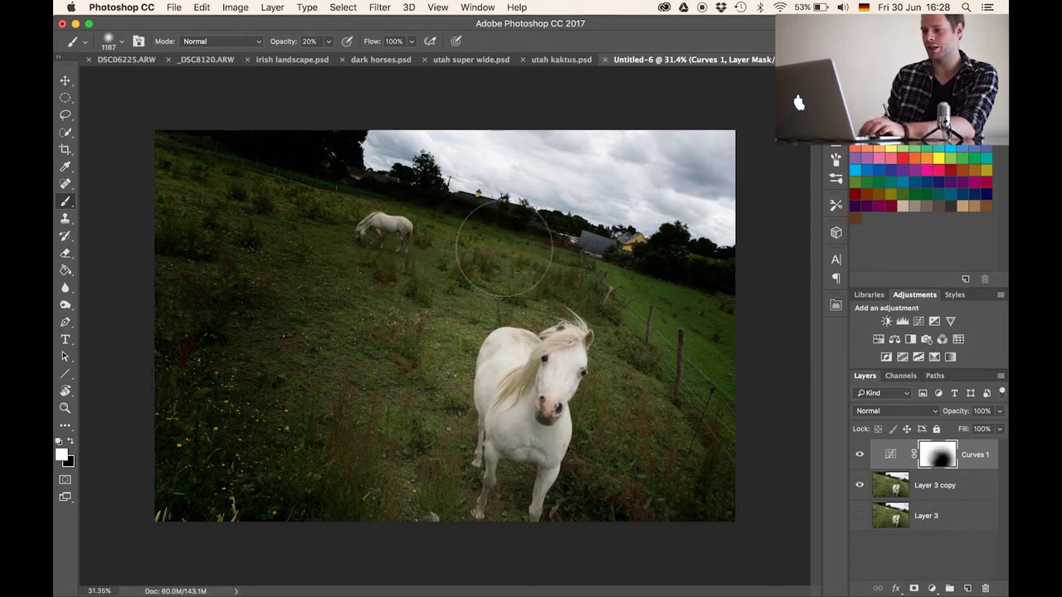
{"action": "mouse_move", "coordinate": [419, 350]}
{"action": "left_mouse_down", "text": "ctrl+alt"}
{"action": "mouse_move", "coordinate": [386, 356]}
{"action": "mouse_move", "coordinate": [476, 342]}
{"action": "left_mouse_up", "text": "ctrl+alt"}
{"action": "key", "text": "1"}
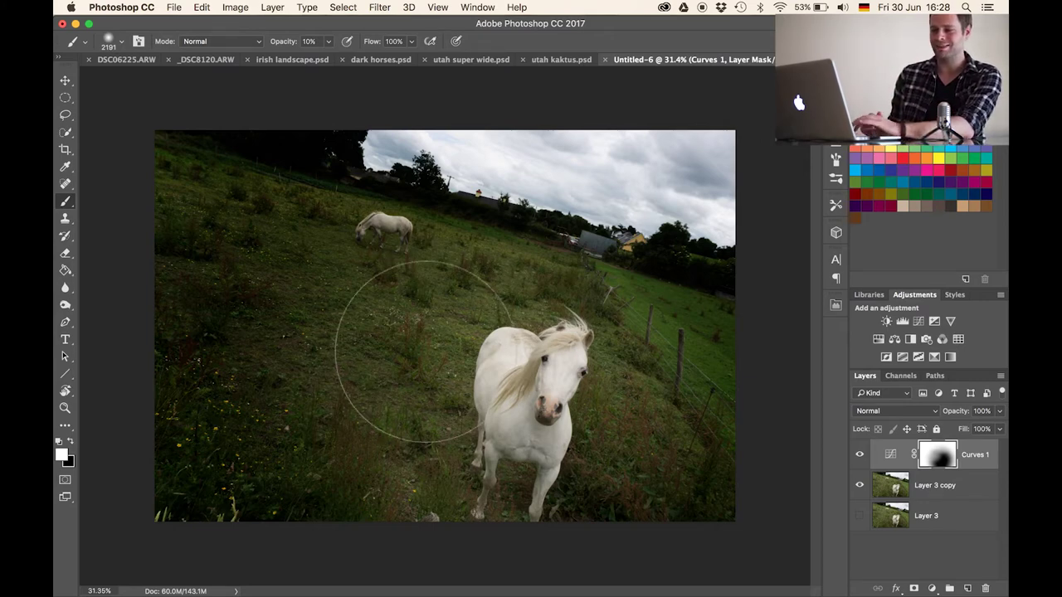
{"action": "left_click", "coordinate": [860, 454]}
{"action": "left_click", "coordinate": [859, 454]}
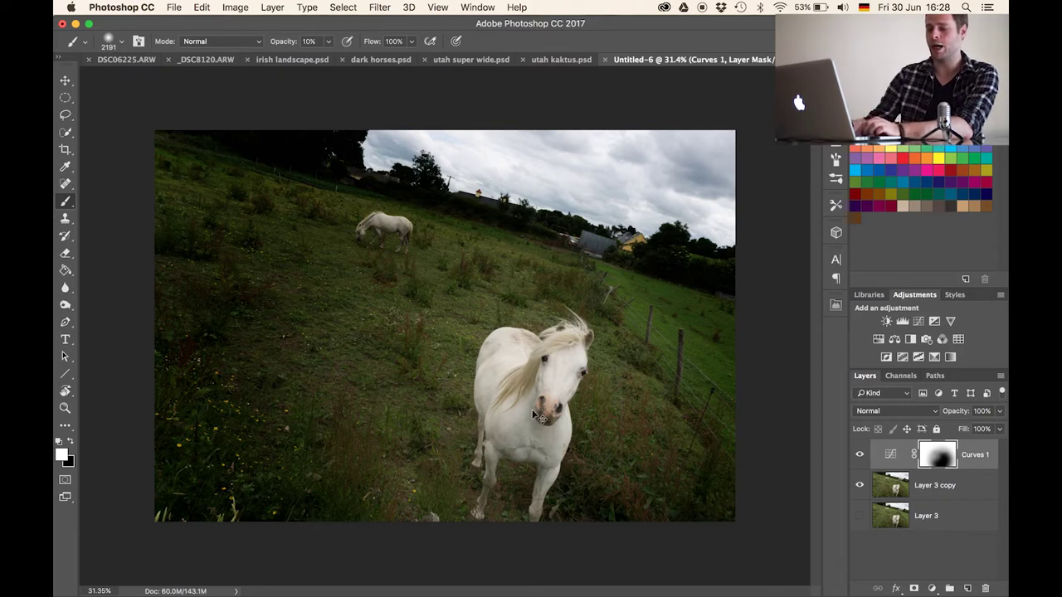
Step: Duplicate Curves 1, invert the copy's mask, and lift its curve to input 93, output 111
{"action": "key", "text": "super+j"}
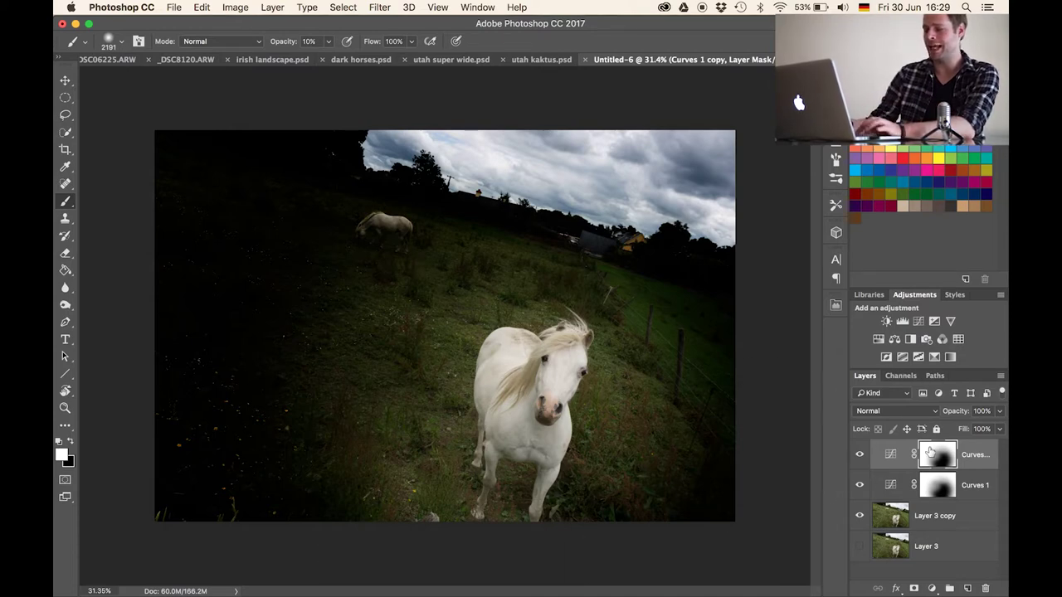
{"action": "key", "text": "super+i"}
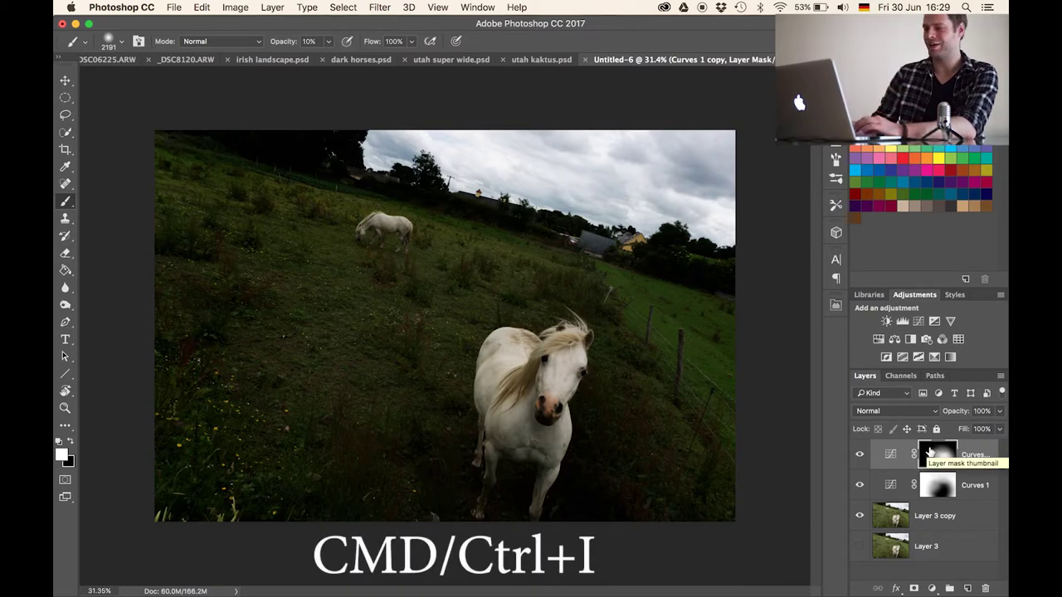
{"action": "double_click", "coordinate": [889, 454]}
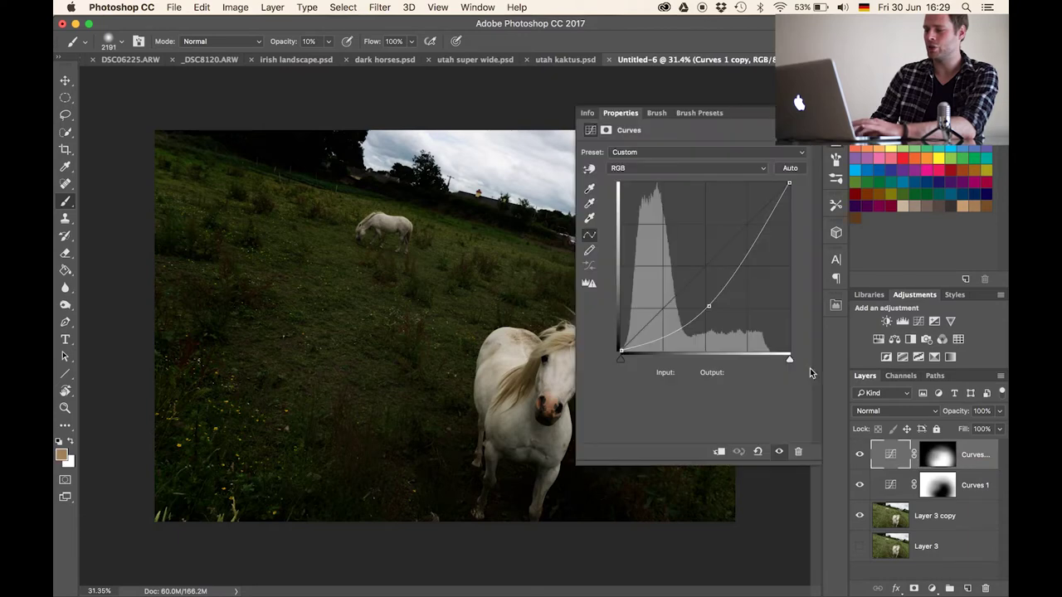
{"action": "left_click_drag", "start_coordinate": [708, 306], "coordinate": [682, 278]}
{"action": "key", "text": "Escape"}
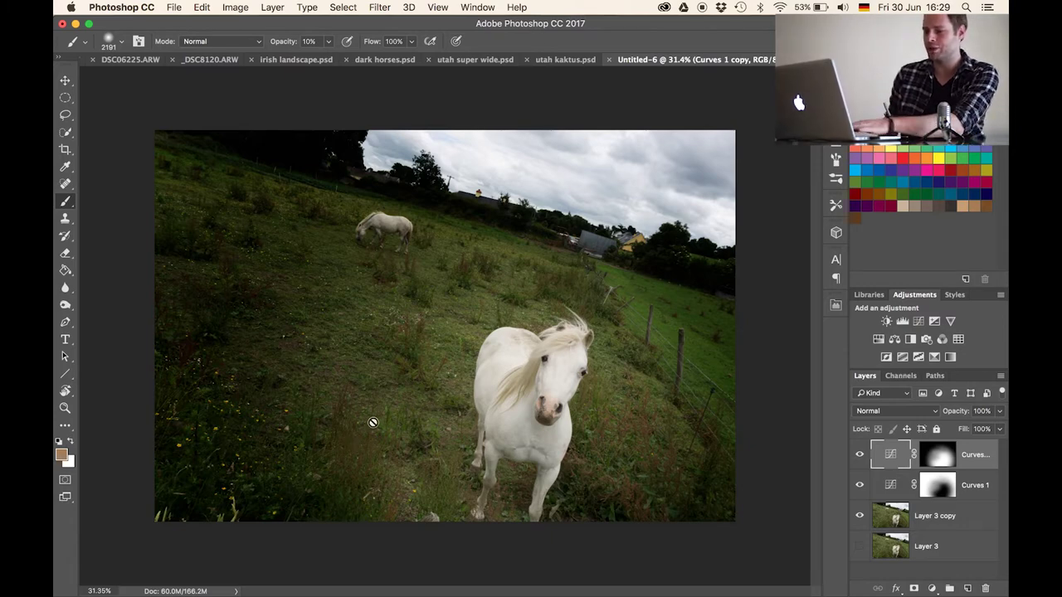
Step: Target the Curves 1 copy mask, switch to black, and shrink the soft brush
{"action": "left_click", "coordinate": [937, 454]}
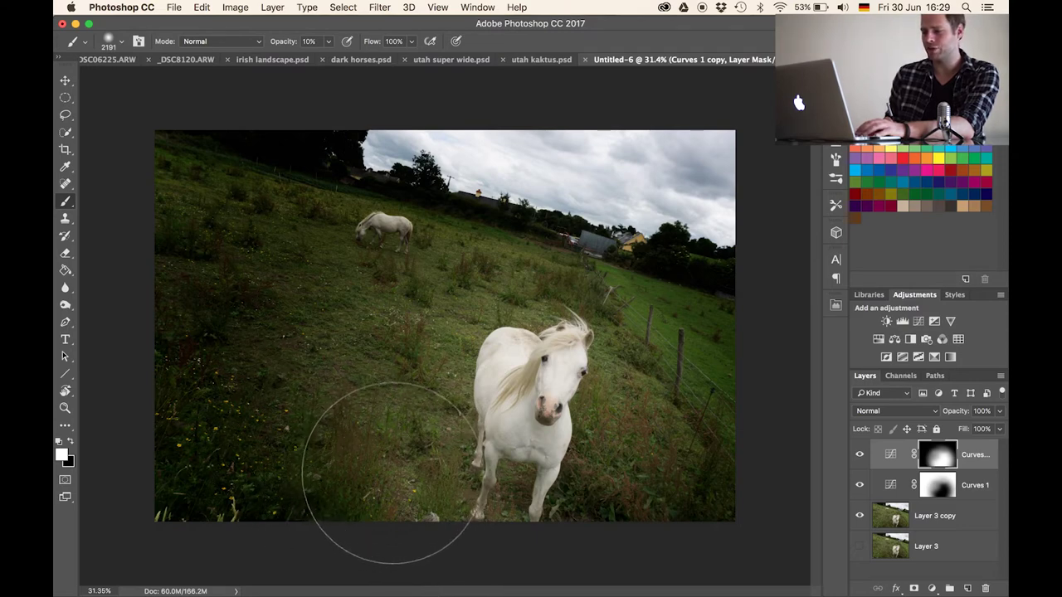
{"action": "key", "text": "x"}
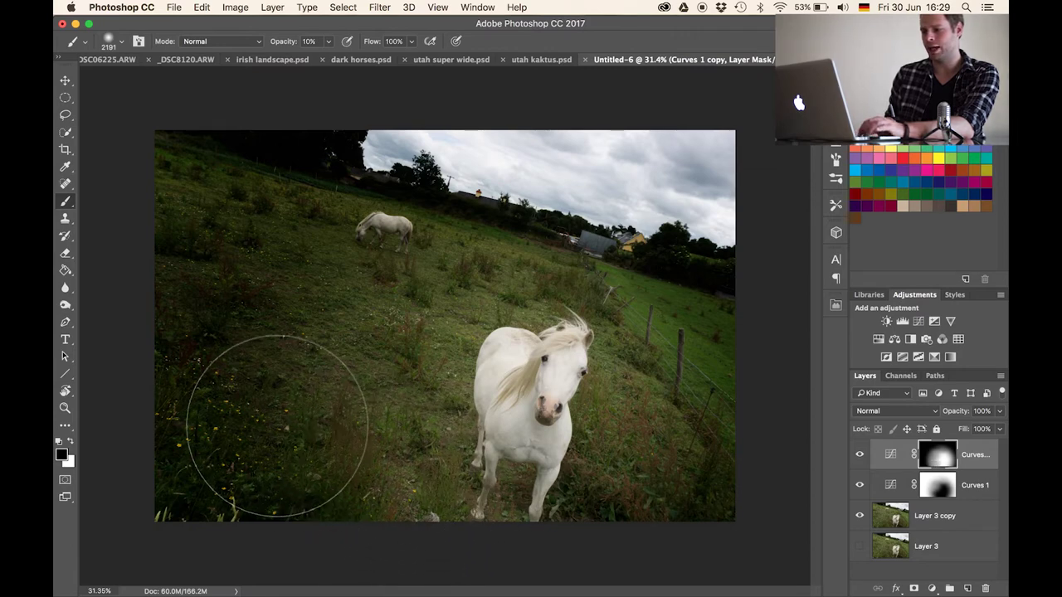
{"action": "left_click_drag", "start_coordinate": [273, 426], "coordinate": [260, 438]}
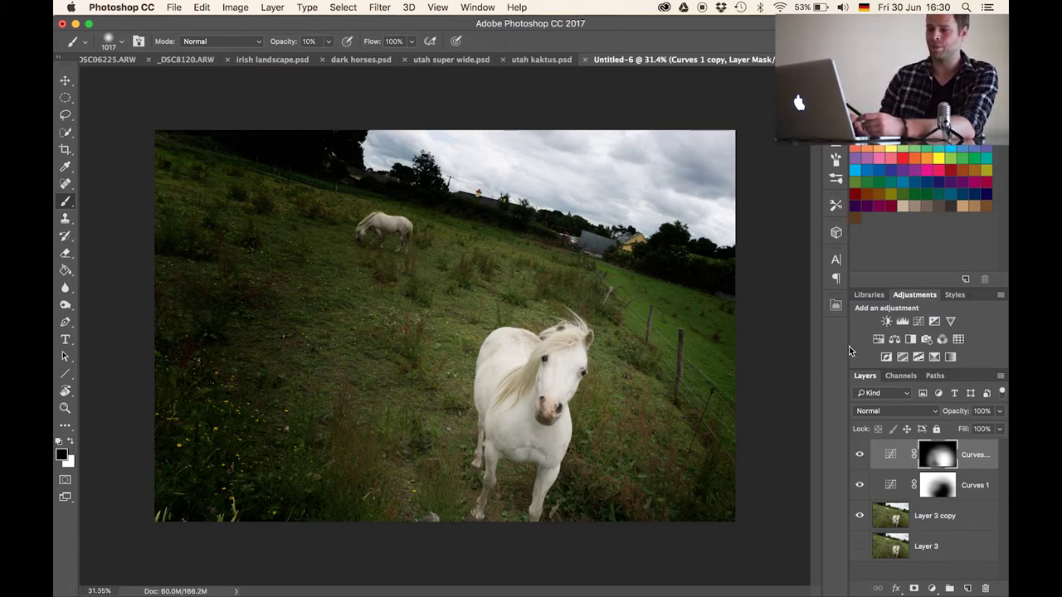
Step: Add a colorized Hue/Saturation layer with Saturation 6 and Hue 41, then toggle it to compare
{"action": "left_click", "coordinate": [879, 339]}
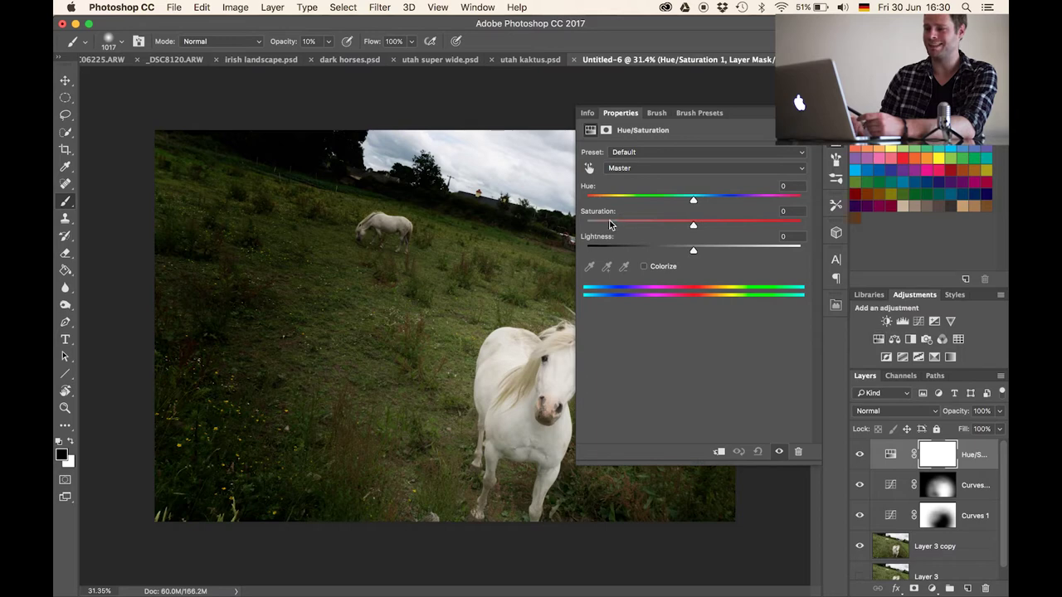
{"action": "left_click", "coordinate": [644, 267]}
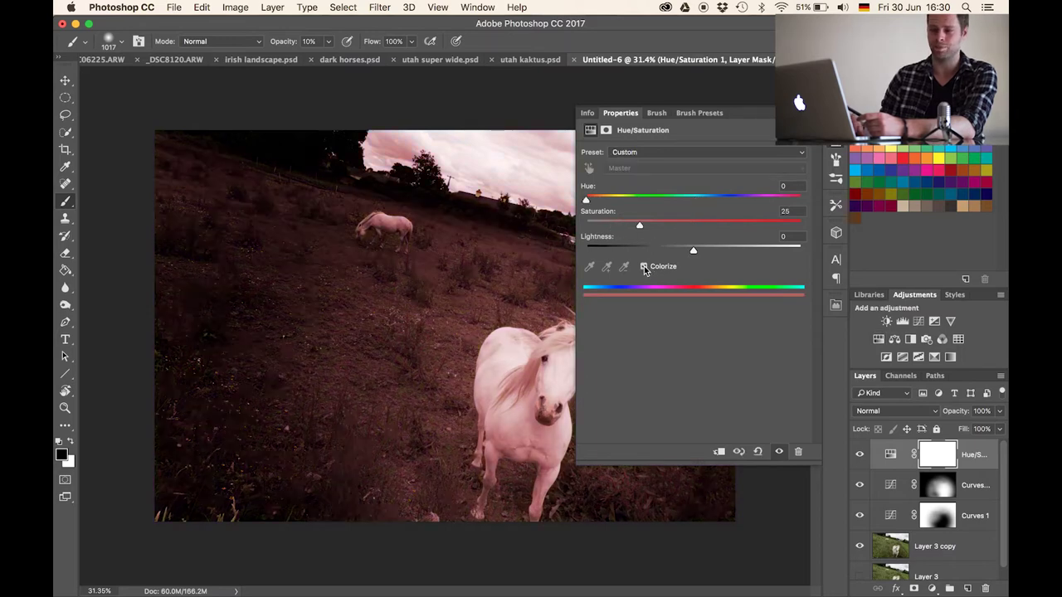
{"action": "left_click", "coordinate": [599, 224]}
{"action": "left_click", "coordinate": [611, 200]}
{"action": "left_click_drag", "start_coordinate": [612, 202], "coordinate": [611, 202]}
{"action": "left_click", "coordinate": [655, 282]}
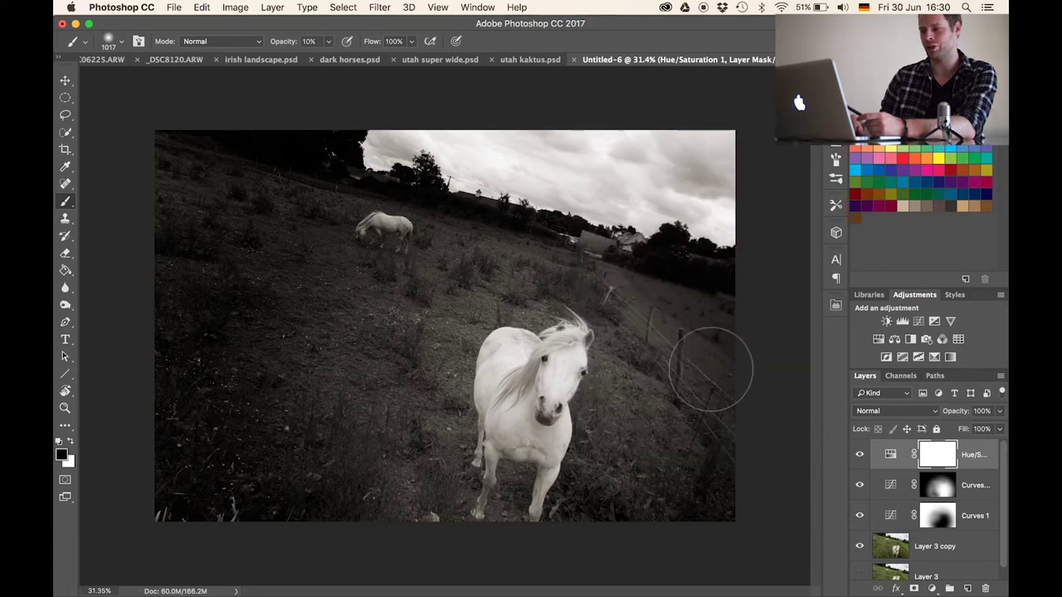
{"action": "left_click", "coordinate": [858, 456]}
{"action": "left_click", "coordinate": [856, 458]}
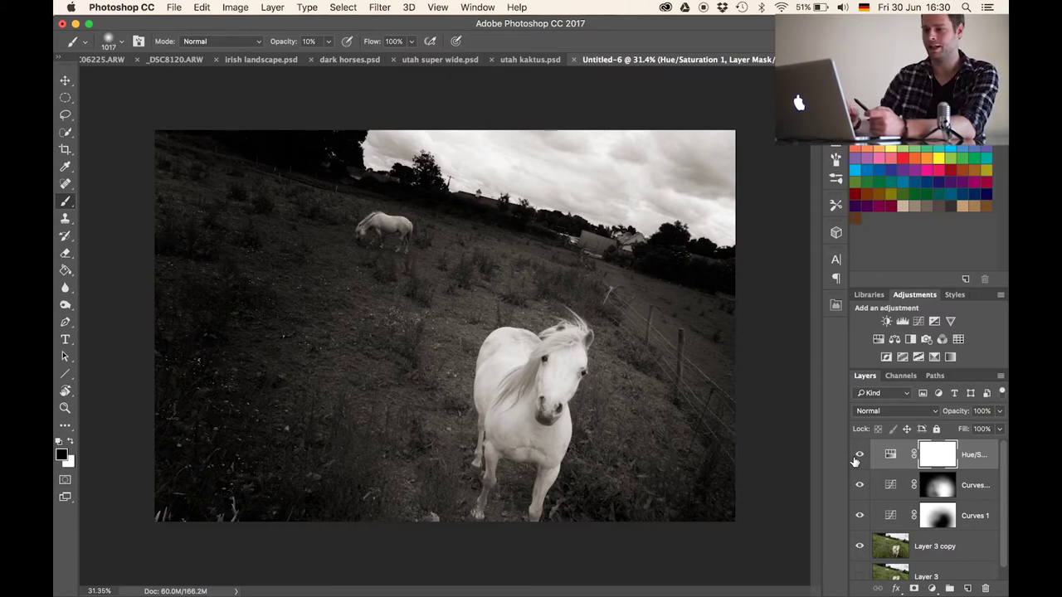
Step: Stamp visible layers into Layer 4 with Cmd+Alt+Shift+E, undoing an accidental move
{"action": "scroll", "coordinate": [529, 414], "scroll_direction": "up", "scroll_amount": 2}
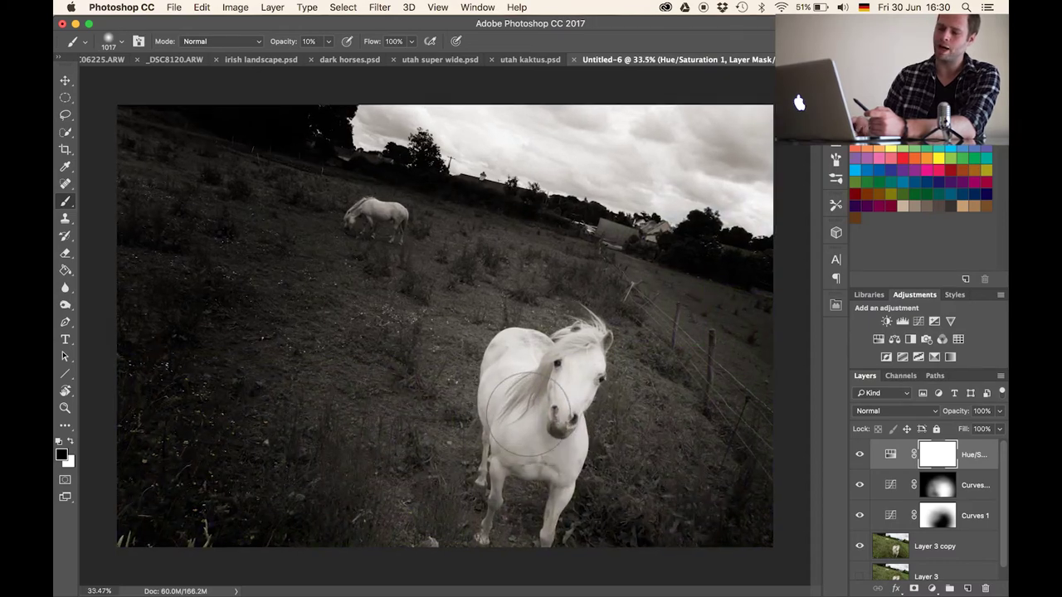
{"action": "scroll", "coordinate": [529, 414], "scroll_direction": "up", "scroll_amount": 5}
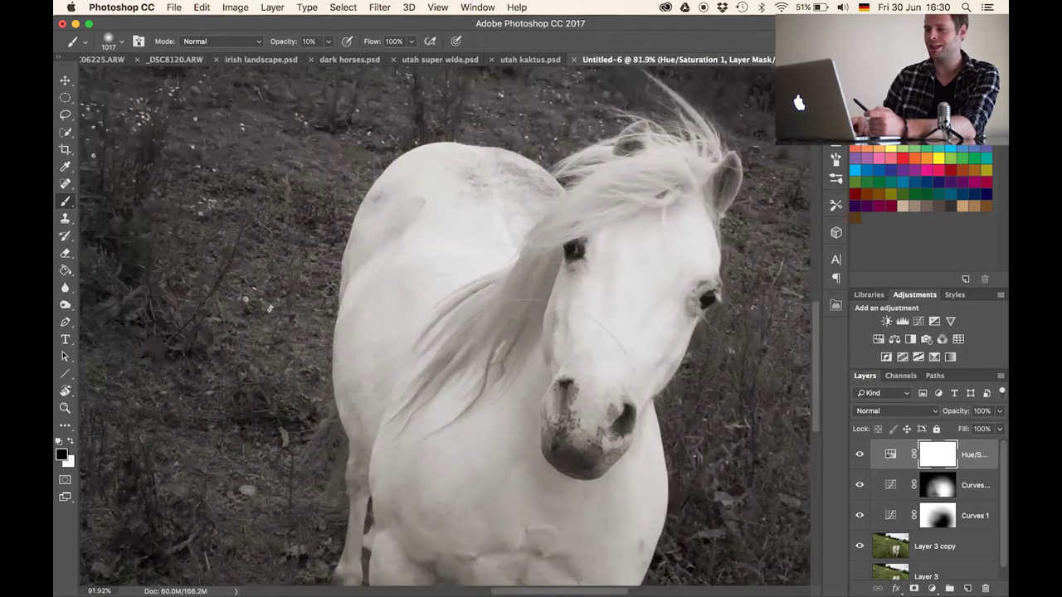
{"action": "scroll", "coordinate": [529, 412], "scroll_direction": "up", "scroll_amount": 3}
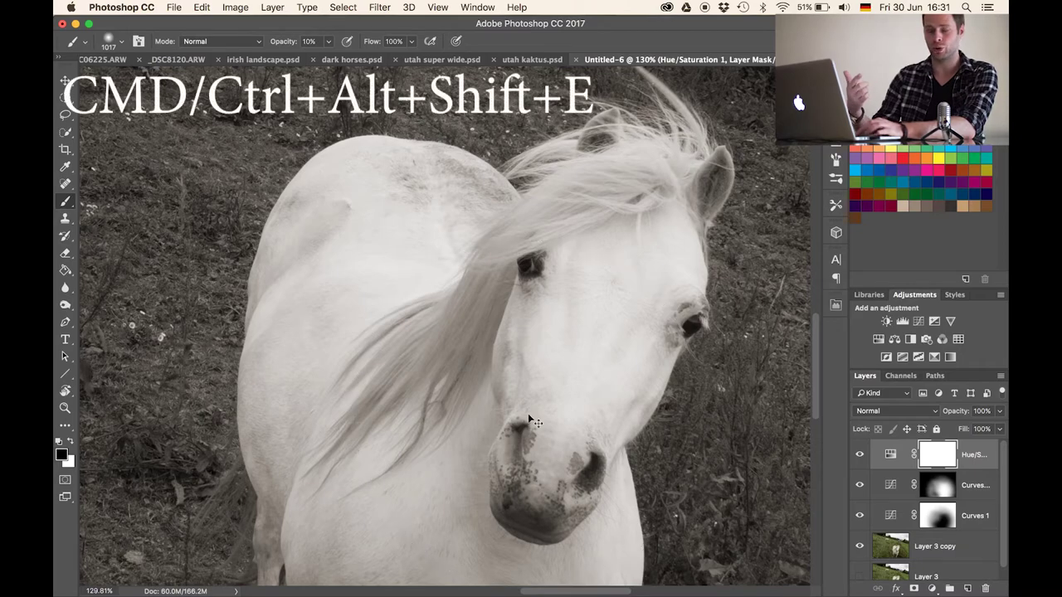
{"action": "key", "text": "super+alt+shift+e"}
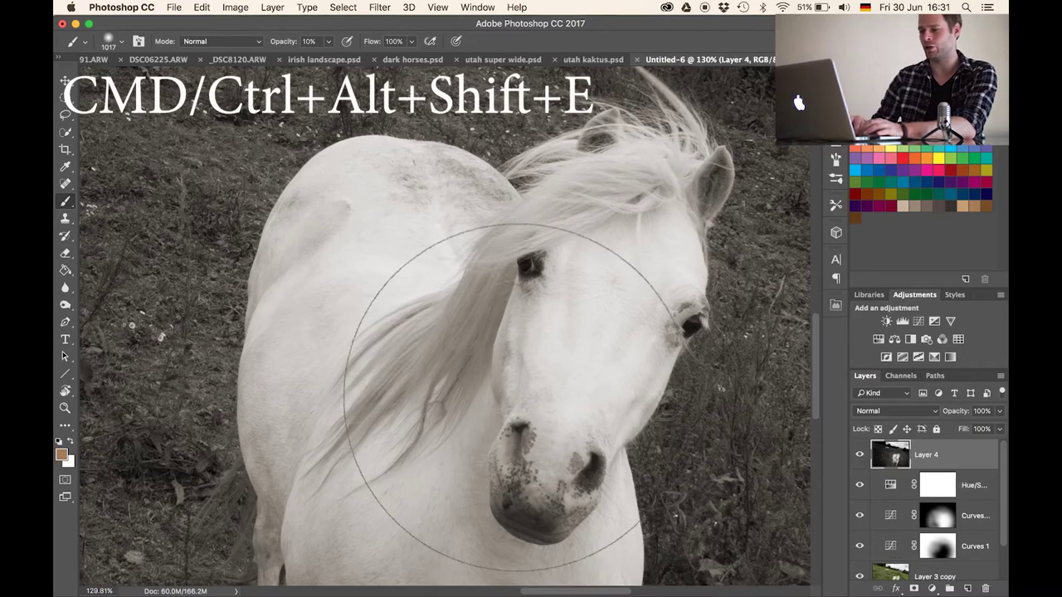
{"action": "scroll", "coordinate": [486, 365], "scroll_direction": "down", "scroll_amount": 5}
{"action": "scroll", "coordinate": [473, 351], "scroll_direction": "down", "scroll_amount": 3}
{"action": "key", "text": "v"}
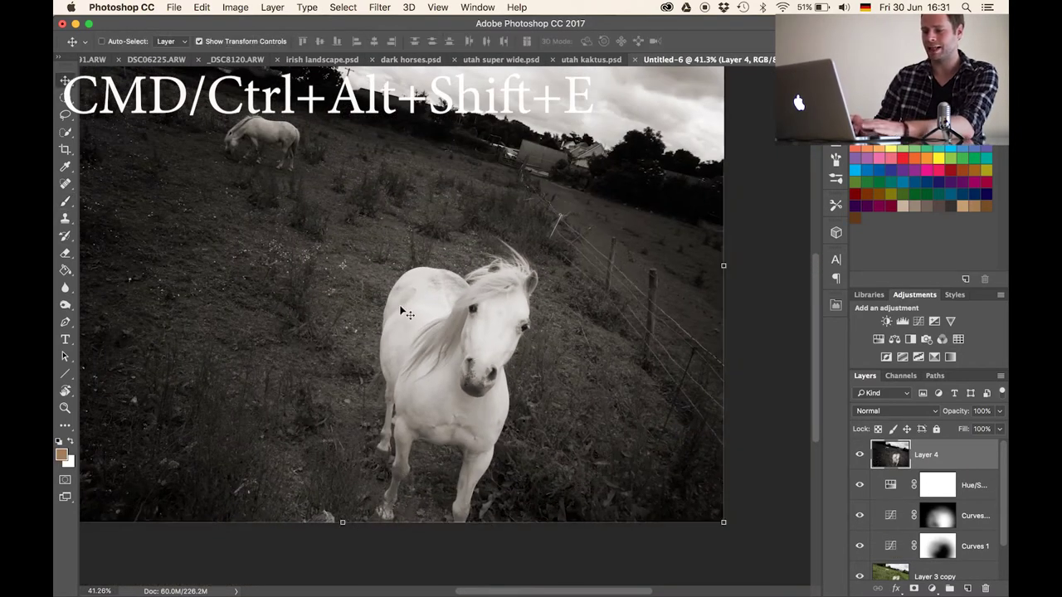
{"action": "left_click_drag", "start_coordinate": [294, 260], "coordinate": [495, 379]}
{"action": "key", "text": "super+z"}
{"action": "key", "text": "b"}
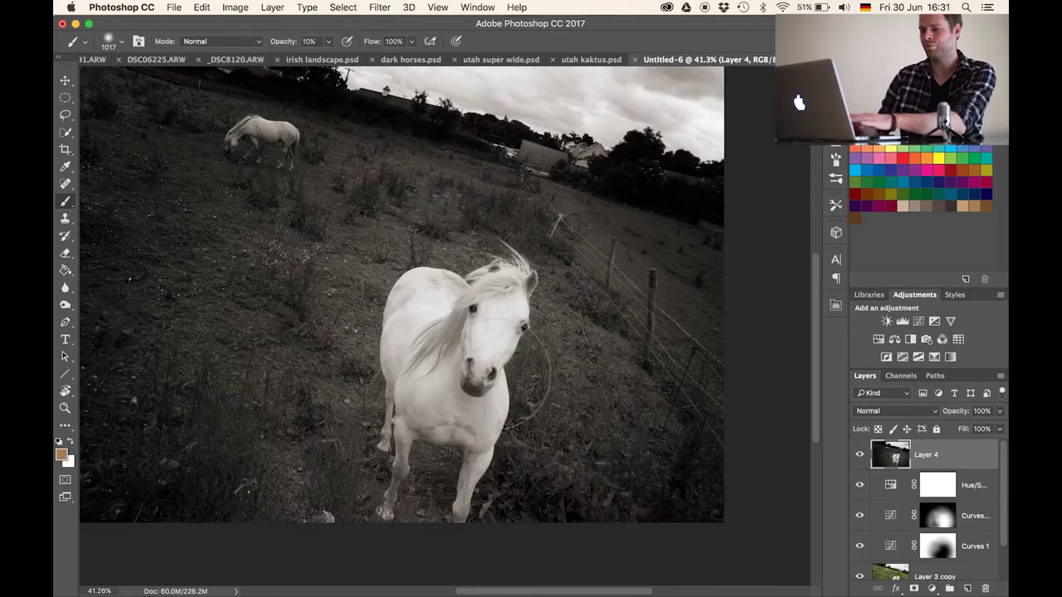
{"action": "scroll", "coordinate": [356, 358], "scroll_direction": "down", "scroll_amount": 3}
{"action": "scroll", "coordinate": [356, 357], "scroll_direction": "up", "scroll_amount": 3}
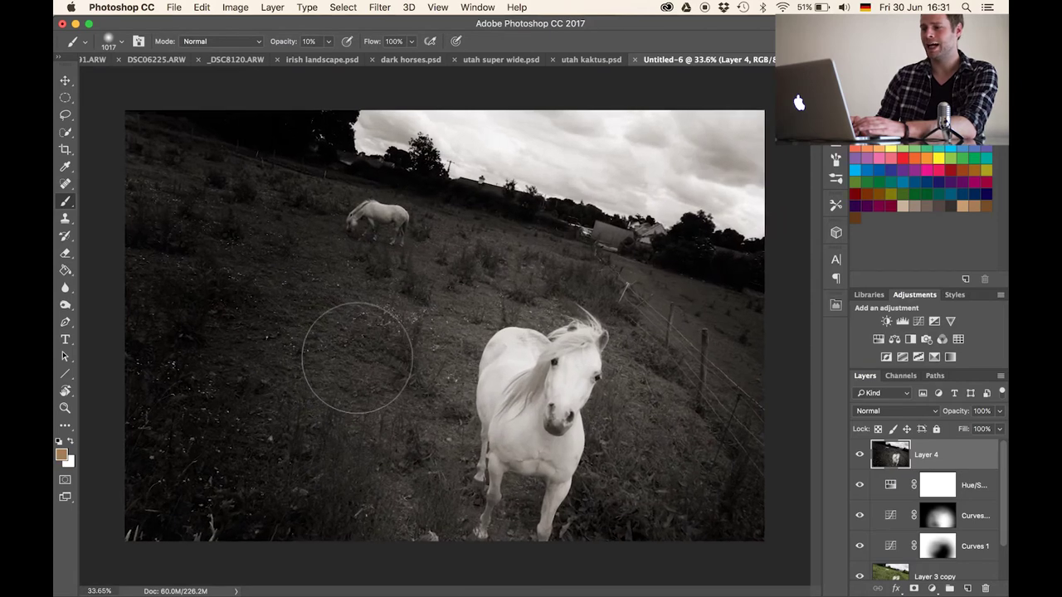
Step: Set Layer 4's blend mode to Soft Light
{"action": "left_click", "coordinate": [891, 411]}
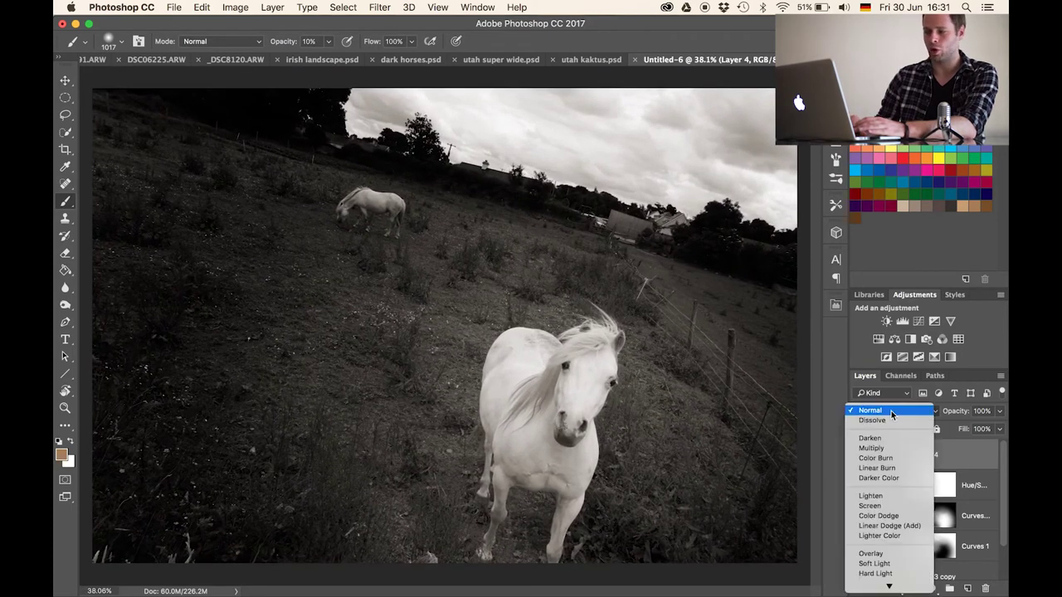
{"action": "left_click", "coordinate": [871, 561]}
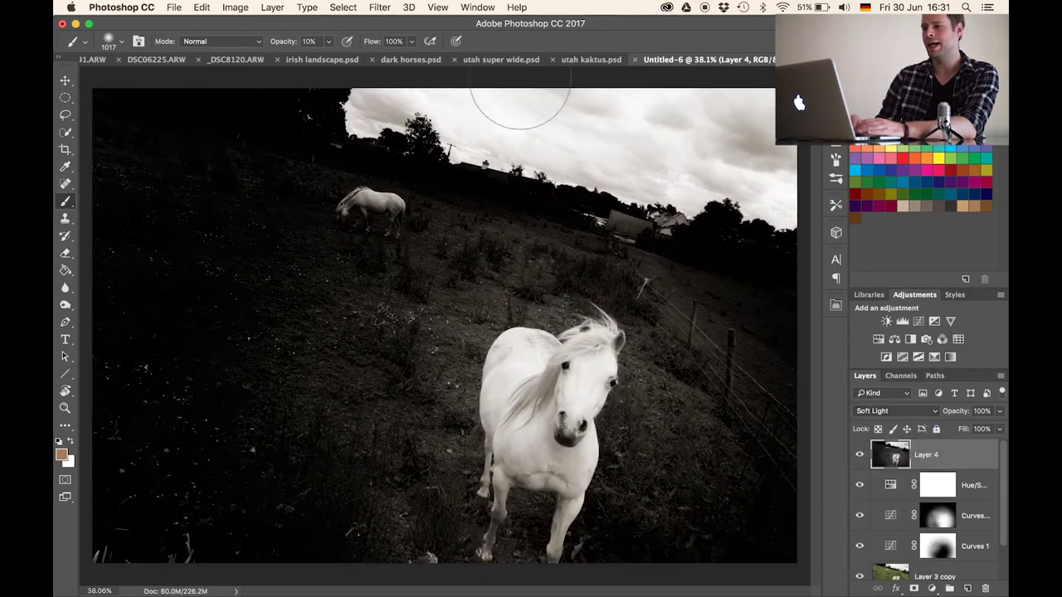
{"action": "left_click", "coordinate": [379, 7]}
{"action": "mouse_move", "coordinate": [422, 278]}
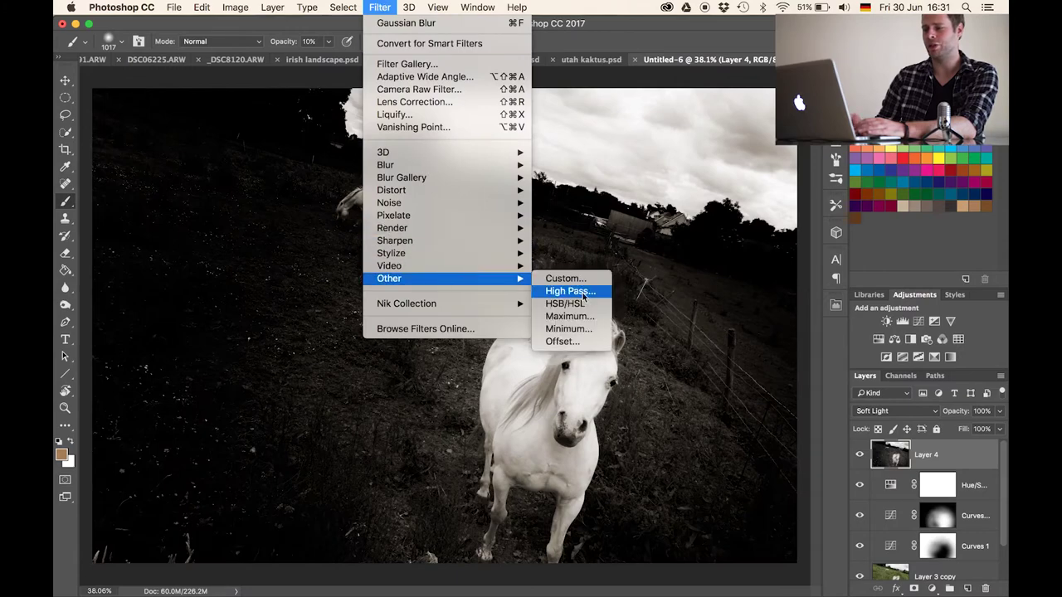
{"action": "left_click", "coordinate": [379, 7]}
{"action": "scroll", "coordinate": [535, 462], "scroll_direction": "up", "scroll_amount": 2}
{"action": "scroll", "coordinate": [537, 462], "scroll_direction": "up", "scroll_amount": 3}
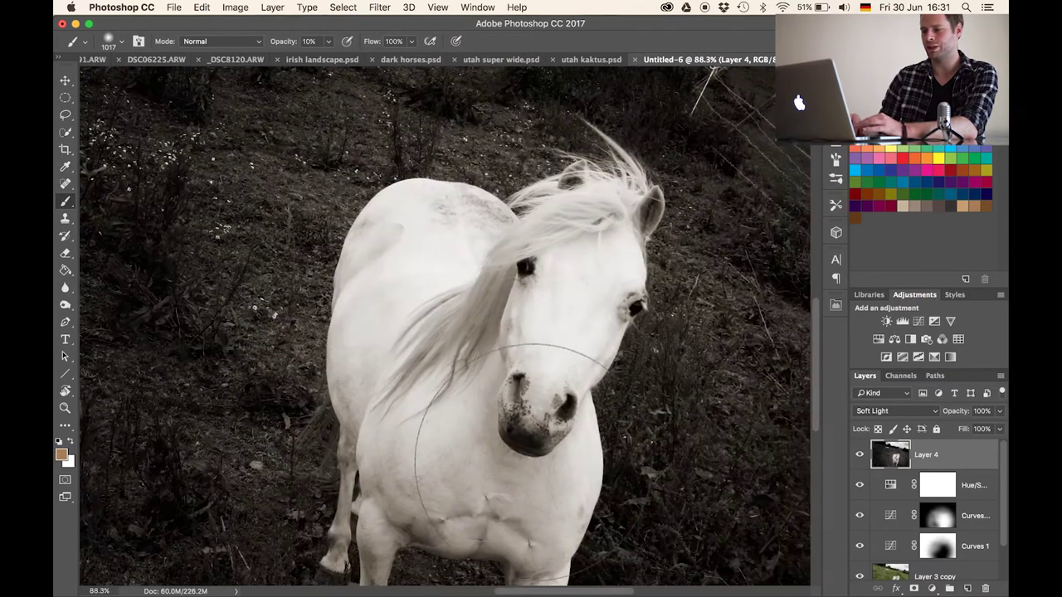
{"action": "scroll", "coordinate": [522, 452], "scroll_direction": "up", "scroll_amount": 5}
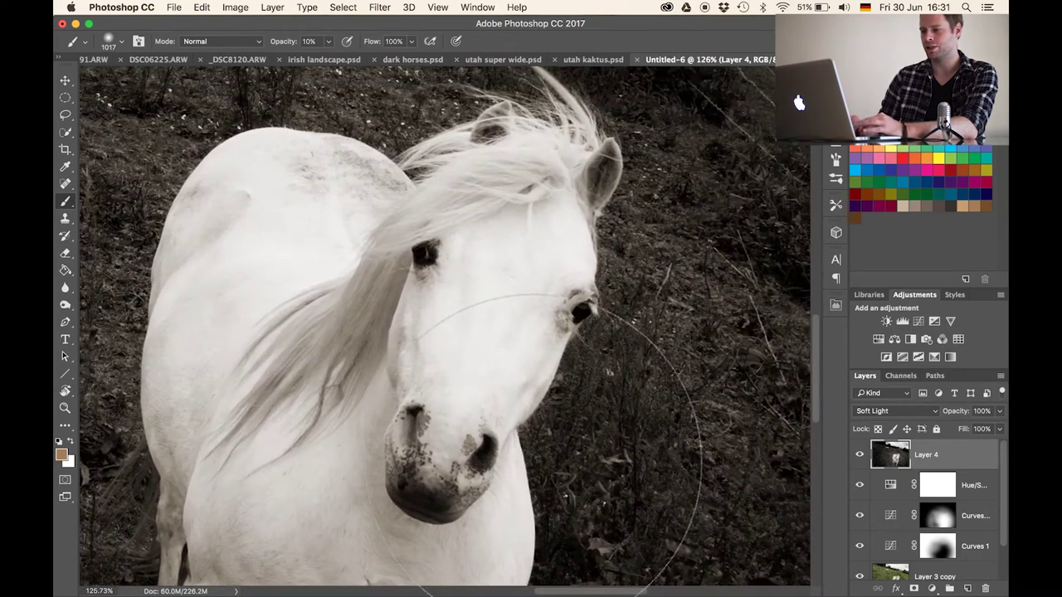
Step: Start a High Pass filter on Layer 4 and compare the photo with its preview on and off
{"action": "left_click", "coordinate": [379, 7]}
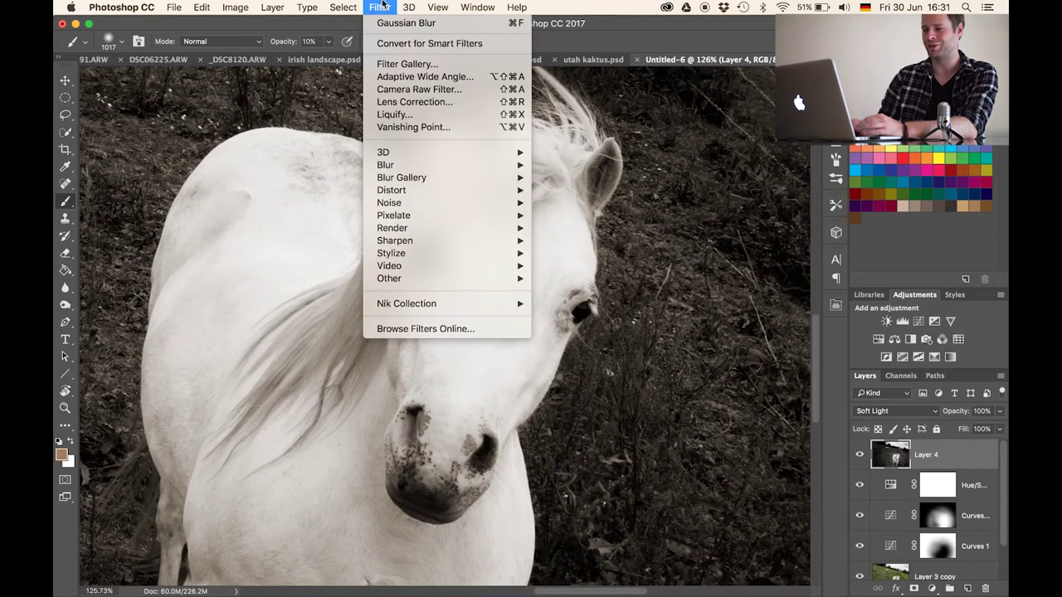
{"action": "mouse_move", "coordinate": [400, 279]}
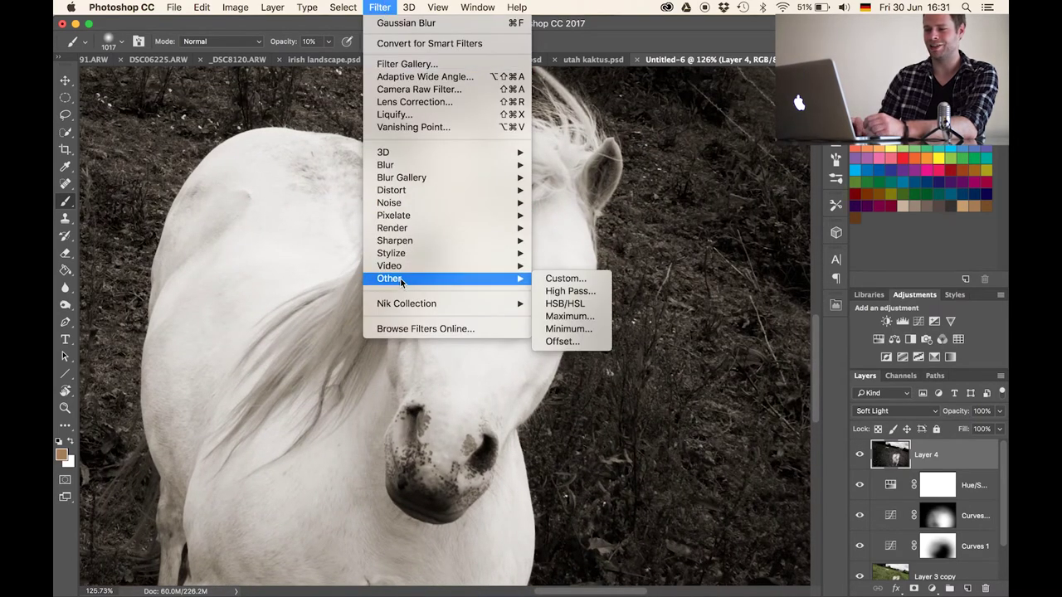
{"action": "left_click", "coordinate": [569, 291]}
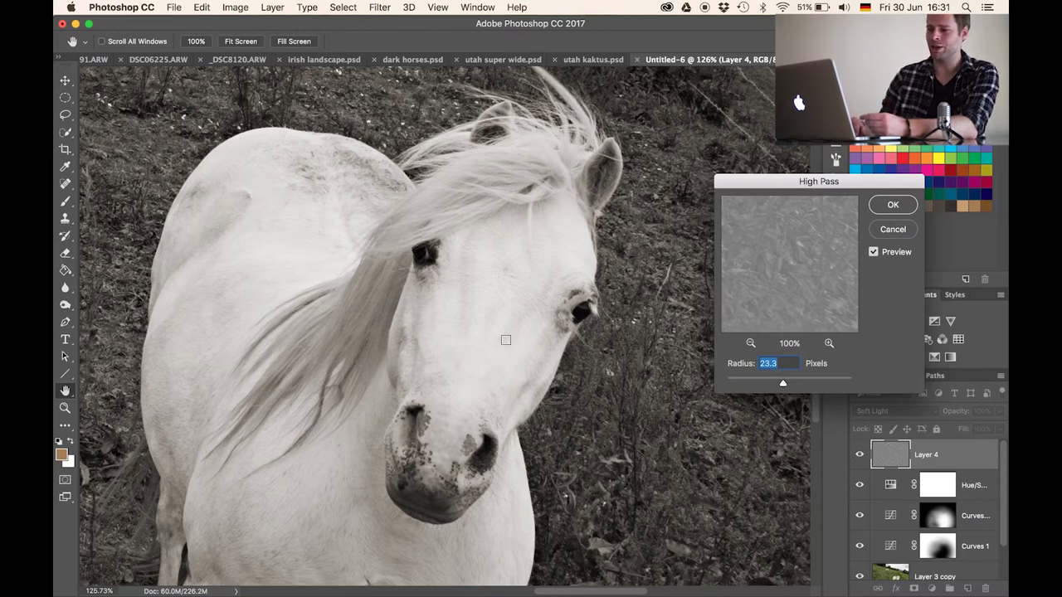
{"action": "left_click", "coordinate": [875, 253]}
{"action": "left_click", "coordinate": [874, 253]}
{"action": "left_click", "coordinate": [874, 253]}
{"action": "left_click", "coordinate": [874, 253]}
{"action": "left_click", "coordinate": [874, 253]}
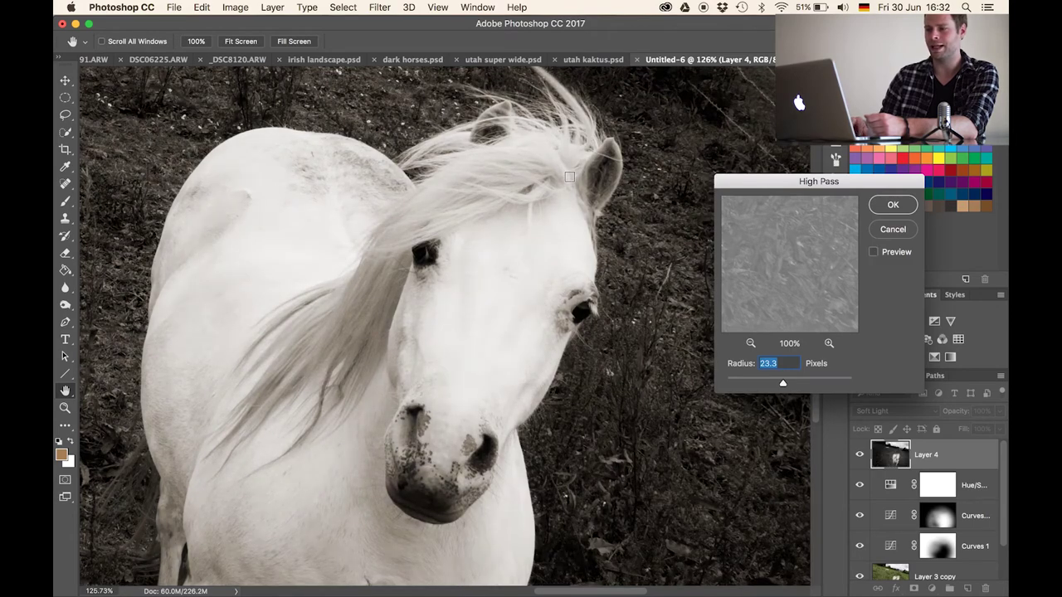
{"action": "left_click", "coordinate": [875, 253]}
{"action": "left_click", "coordinate": [876, 253]}
{"action": "left_click", "coordinate": [876, 253]}
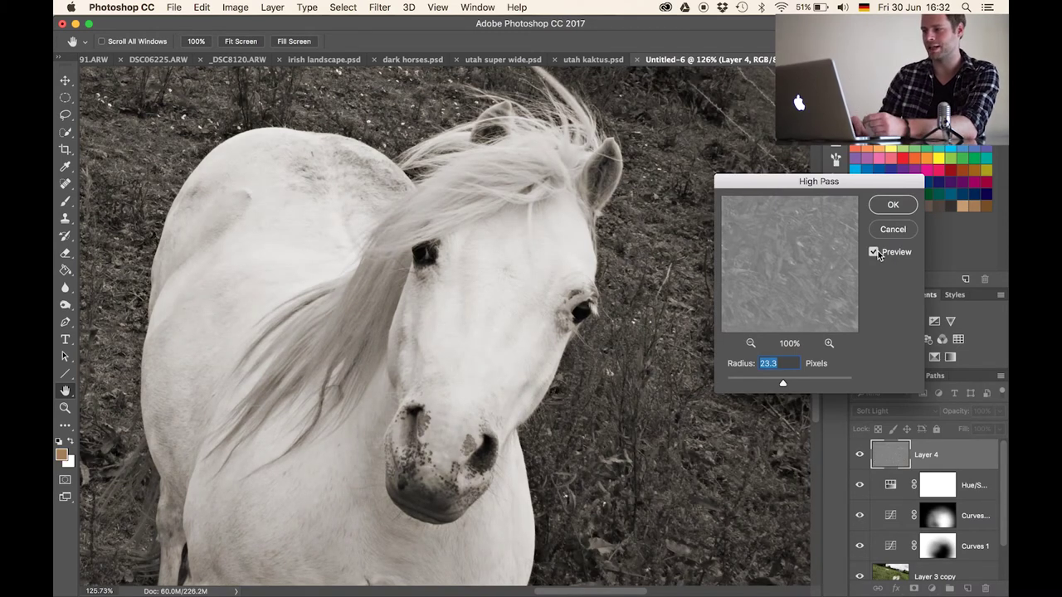
Step: Try High Pass radii of 45.8 and 141.3 px, then settle on 24.7 px
{"action": "left_click", "coordinate": [795, 383]}
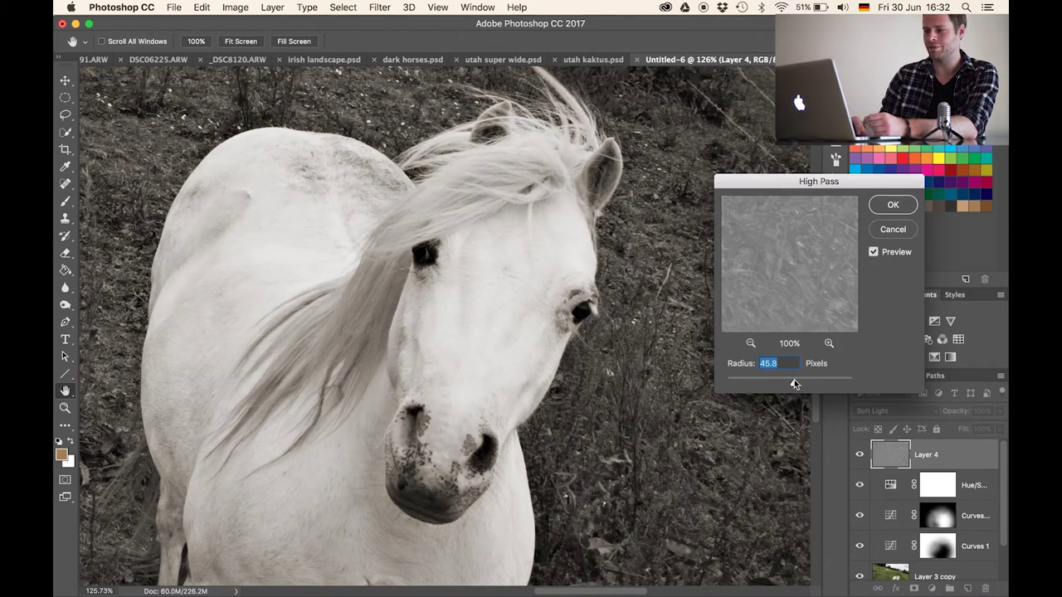
{"action": "left_click", "coordinate": [816, 381]}
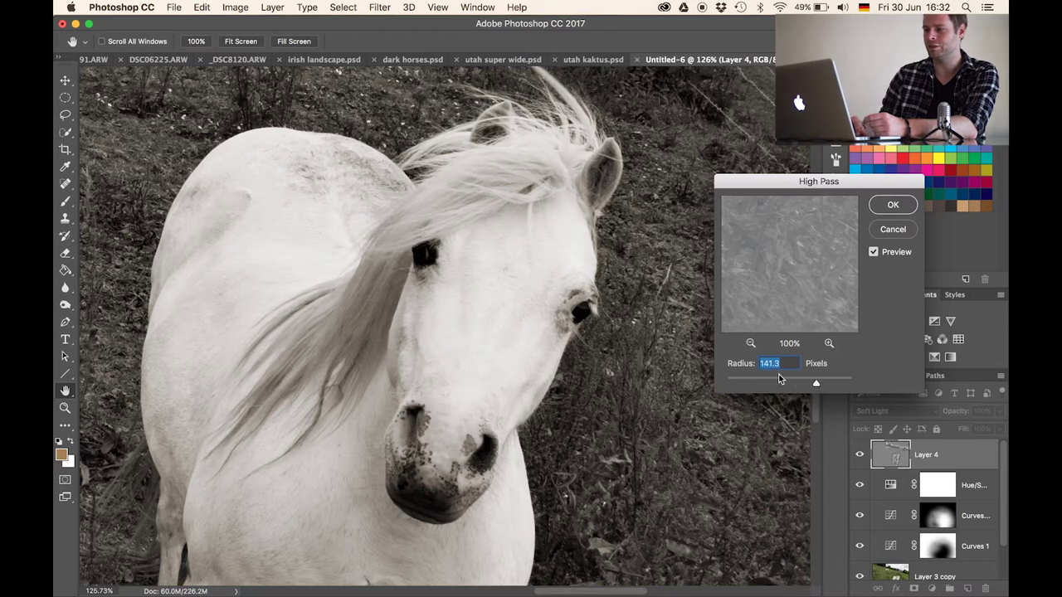
{"action": "left_click", "coordinate": [779, 380]}
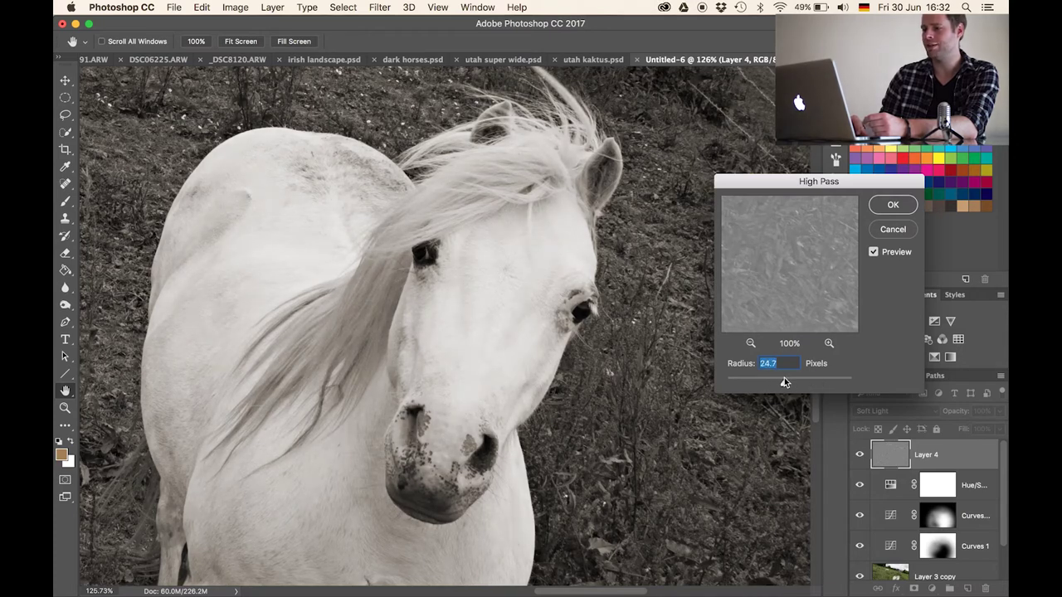
{"action": "left_click", "coordinate": [874, 253]}
{"action": "left_click", "coordinate": [873, 253]}
{"action": "left_click", "coordinate": [873, 253]}
{"action": "left_click", "coordinate": [874, 253]}
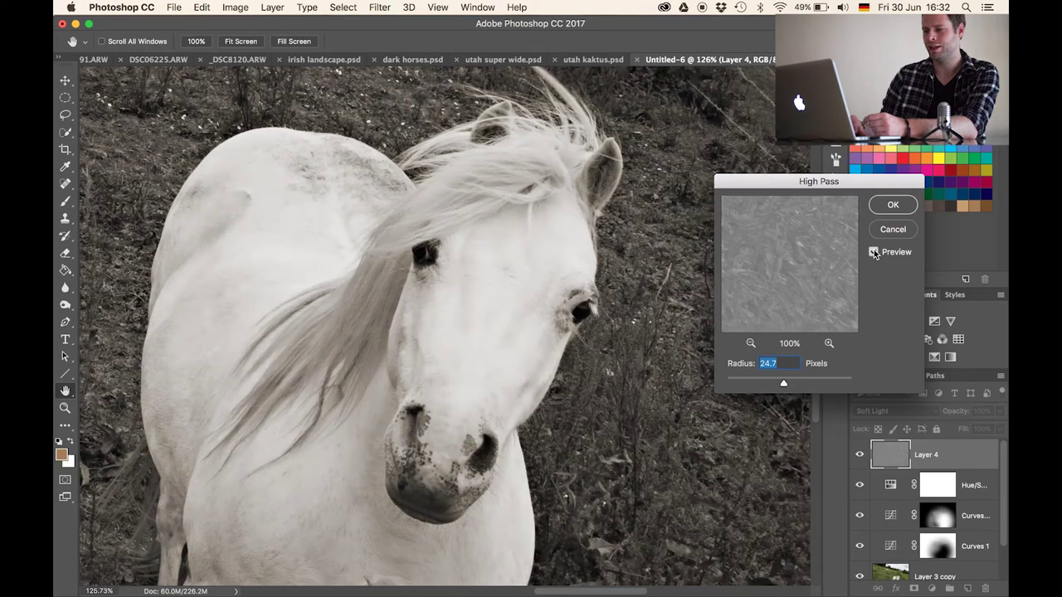
{"action": "left_click", "coordinate": [873, 253]}
{"action": "left_click", "coordinate": [873, 253]}
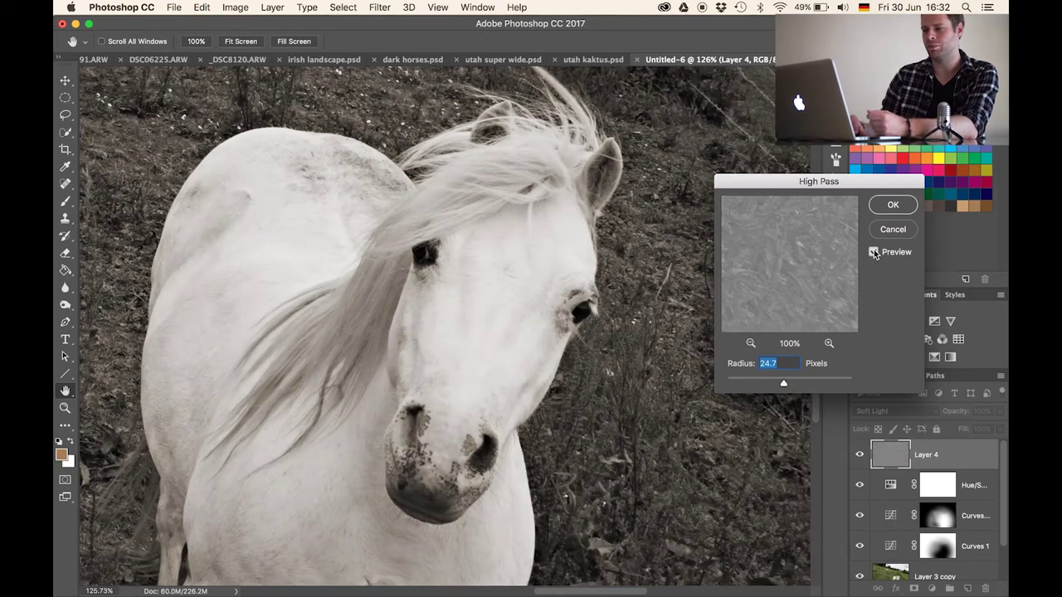
Step: Confirm the 24.7 px High Pass on Layer 4 and toggle the layer to compare its sharpening
{"action": "left_click", "coordinate": [894, 209]}
{"action": "key", "text": "b"}
{"action": "scroll", "coordinate": [524, 367], "scroll_direction": "down", "scroll_amount": 10}
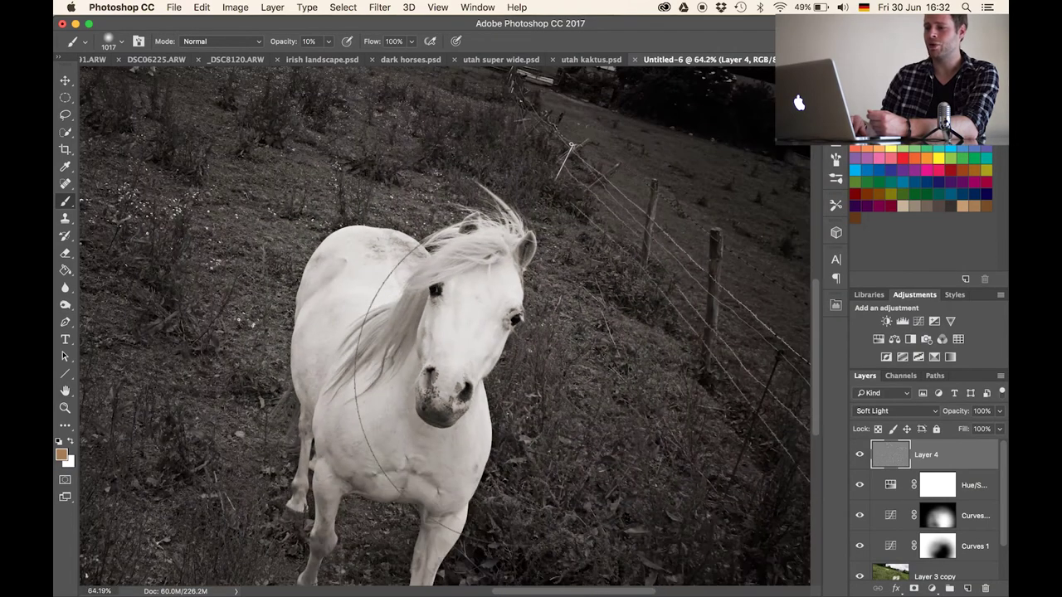
{"action": "scroll", "coordinate": [522, 365], "scroll_direction": "down", "scroll_amount": 2}
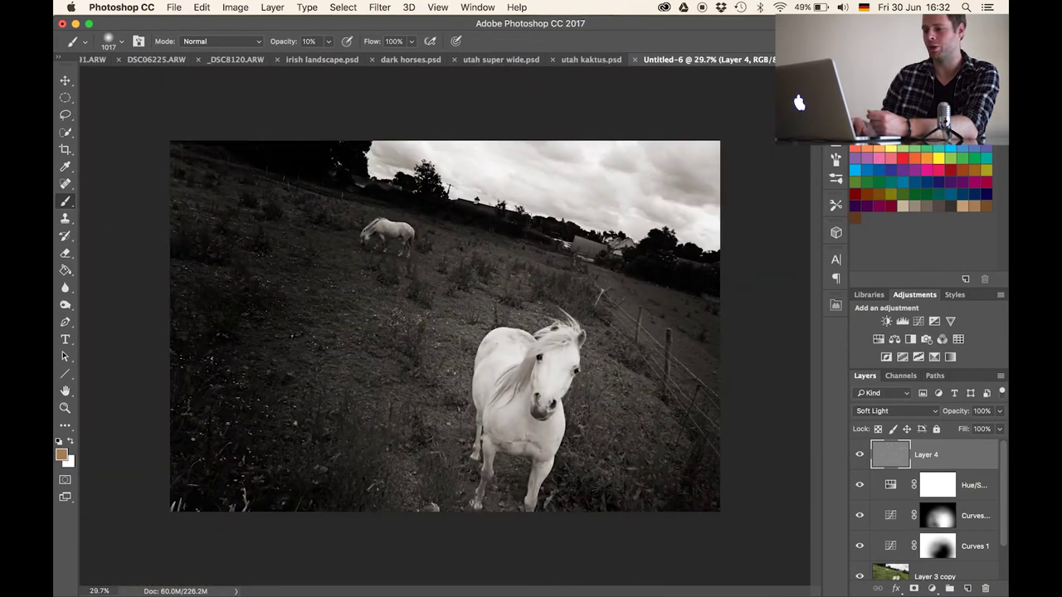
{"action": "left_click", "coordinate": [857, 456]}
{"action": "left_click", "coordinate": [858, 458]}
{"action": "left_click", "coordinate": [858, 458]}
{"action": "left_click", "coordinate": [857, 458]}
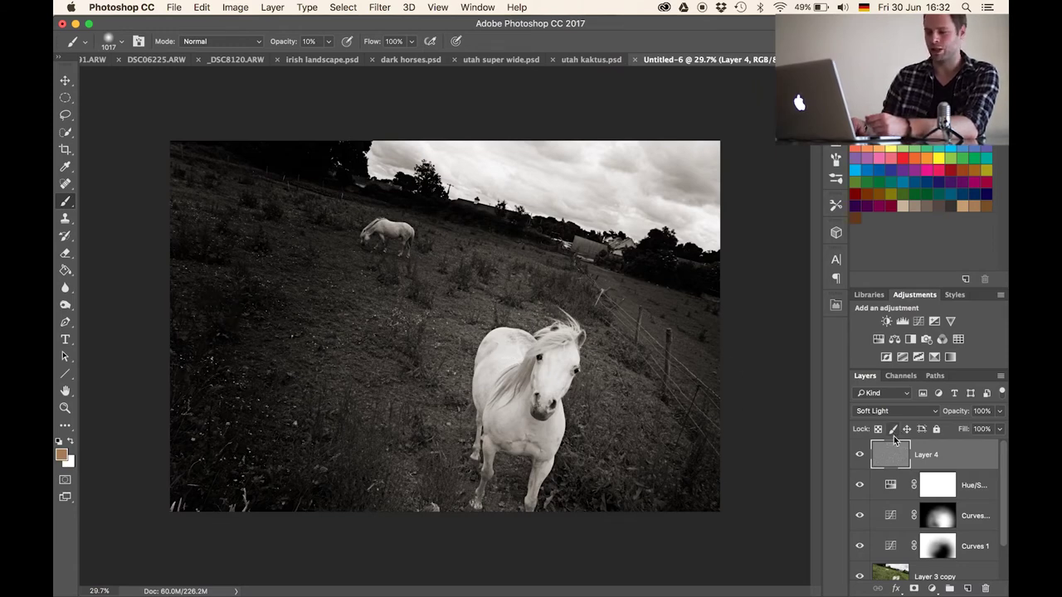
Step: Give Layer 4 an inverted black mask and make white the painting colour
{"action": "left_click", "coordinate": [913, 588]}
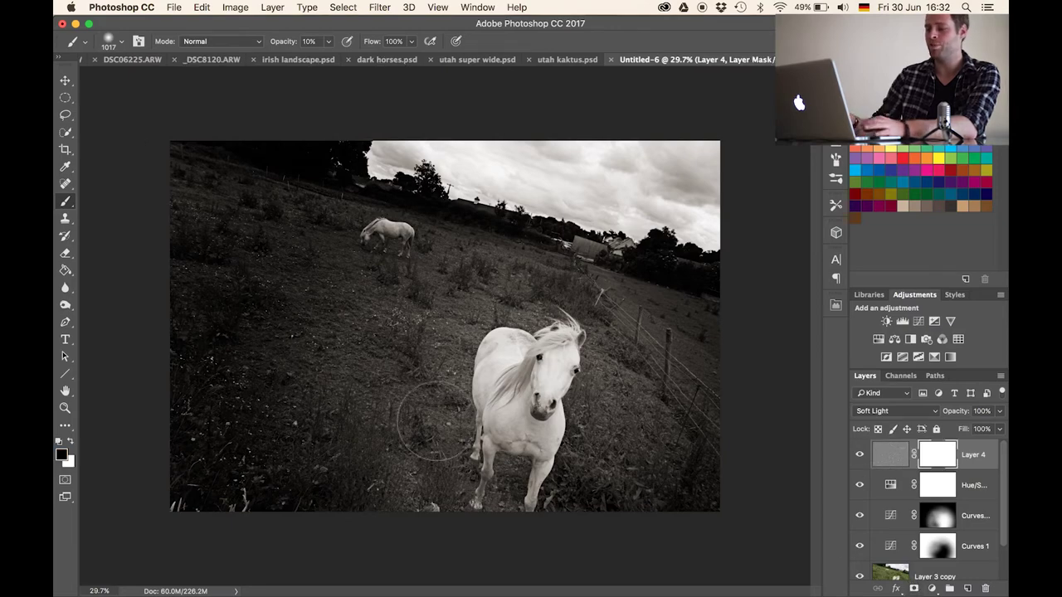
{"action": "key", "text": "super+i"}
{"action": "scroll", "coordinate": [438, 421], "scroll_direction": "up", "scroll_amount": 2}
{"action": "scroll", "coordinate": [481, 413], "scroll_direction": "up", "scroll_amount": 8}
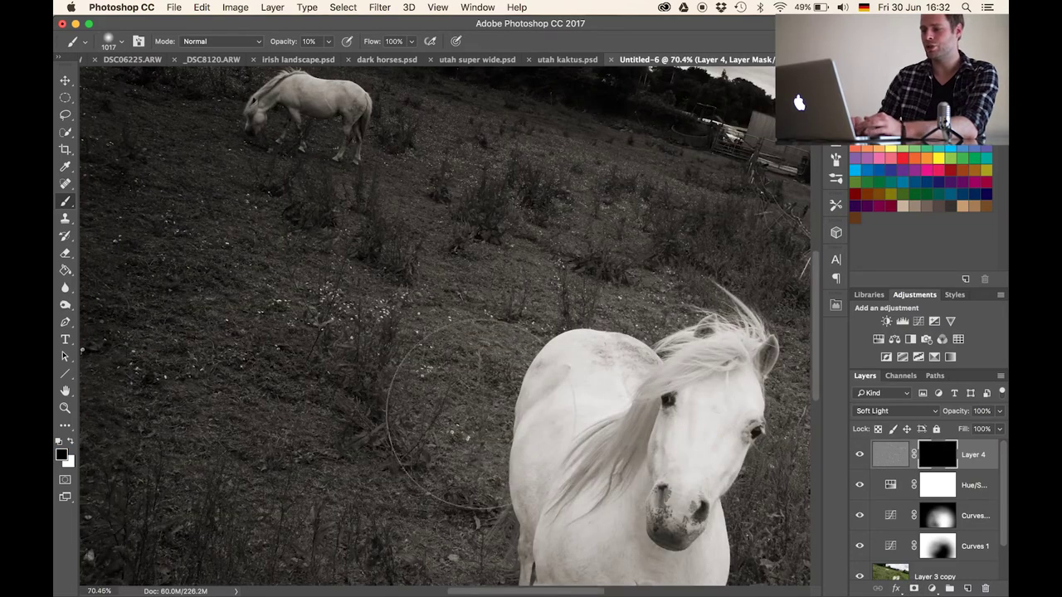
{"action": "scroll", "coordinate": [481, 410], "scroll_direction": "right", "scroll_amount": 3}
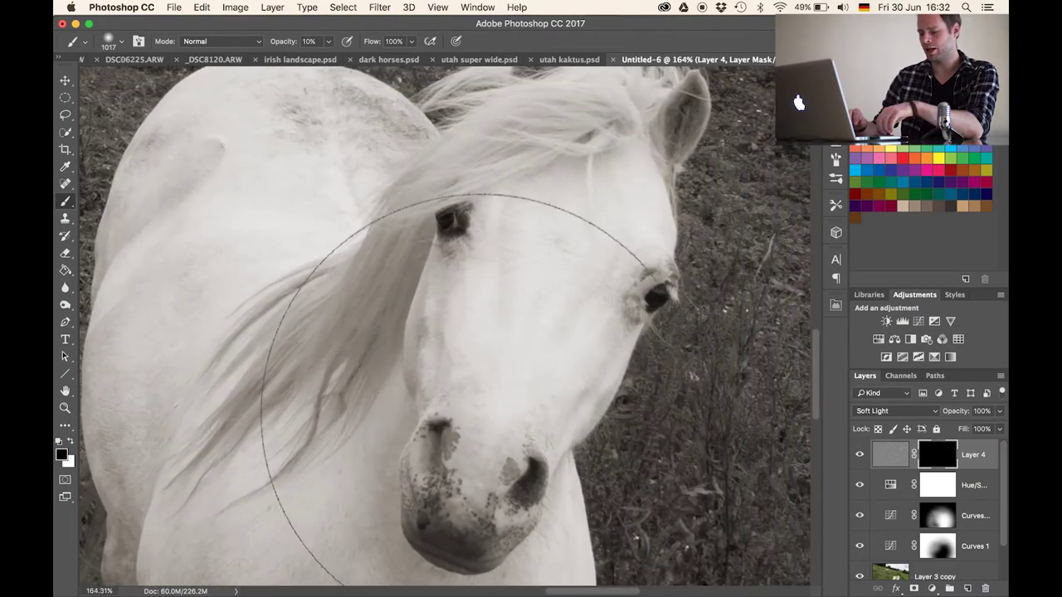
{"action": "key", "text": "x"}
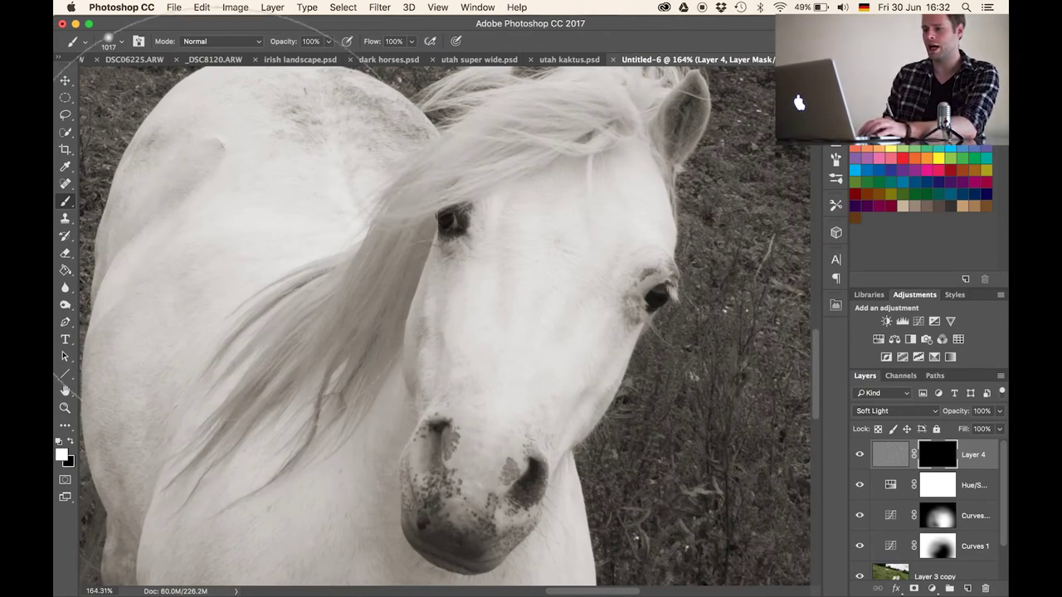
Step: With a 244 px brush, paint white over the horse's mane, neck, chest and head
{"action": "mouse_move", "coordinate": [426, 258]}
{"action": "left_mouse_down"}
{"action": "mouse_move", "coordinate": [217, 293]}
{"action": "mouse_move", "coordinate": [574, 209]}
{"action": "mouse_move", "coordinate": [597, 286]}
{"action": "mouse_move", "coordinate": [545, 378]}
{"action": "mouse_move", "coordinate": [622, 216]}
{"action": "mouse_move", "coordinate": [601, 169]}
{"action": "mouse_move", "coordinate": [516, 174]}
{"action": "mouse_move", "coordinate": [375, 282]}
{"action": "mouse_move", "coordinate": [345, 329]}
{"action": "mouse_move", "coordinate": [423, 290]}
{"action": "mouse_move", "coordinate": [421, 253]}
{"action": "left_mouse_up"}
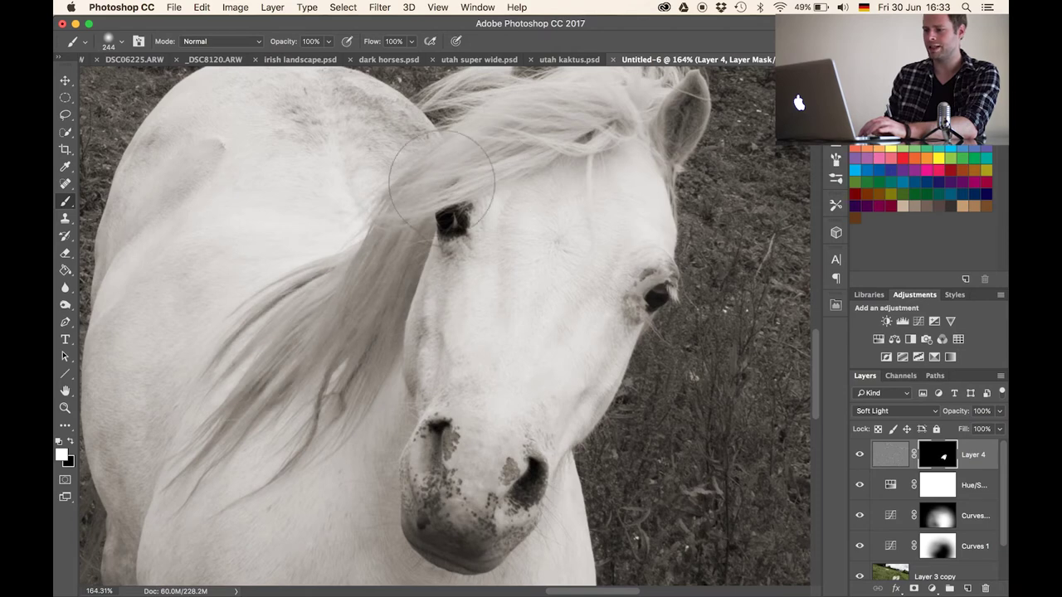
{"action": "left_click_drag", "start_coordinate": [614, 135], "coordinate": [494, 273]}
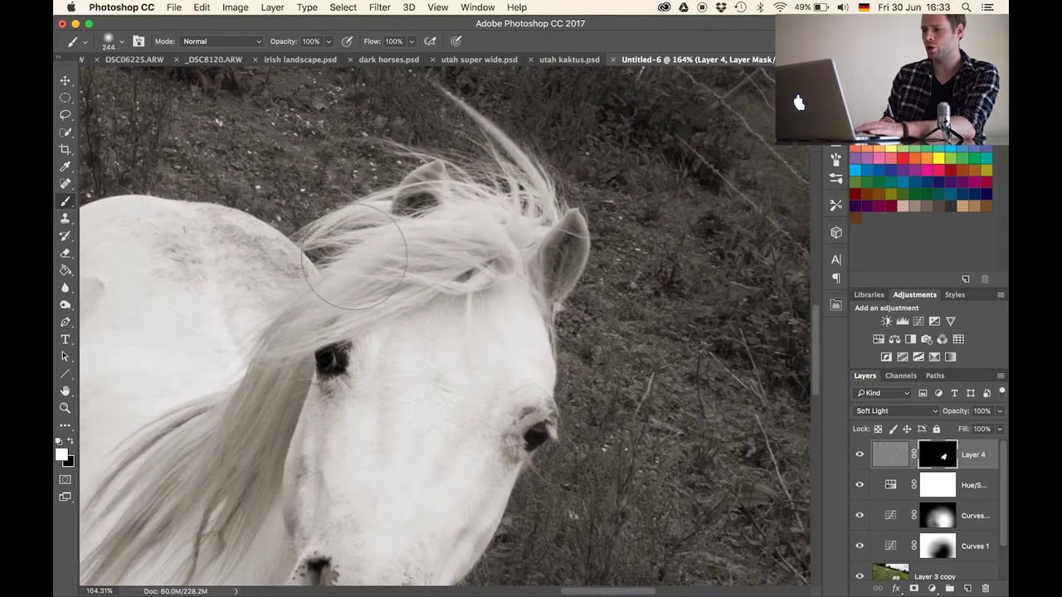
{"action": "left_click_drag", "start_coordinate": [180, 325], "coordinate": [510, 307]}
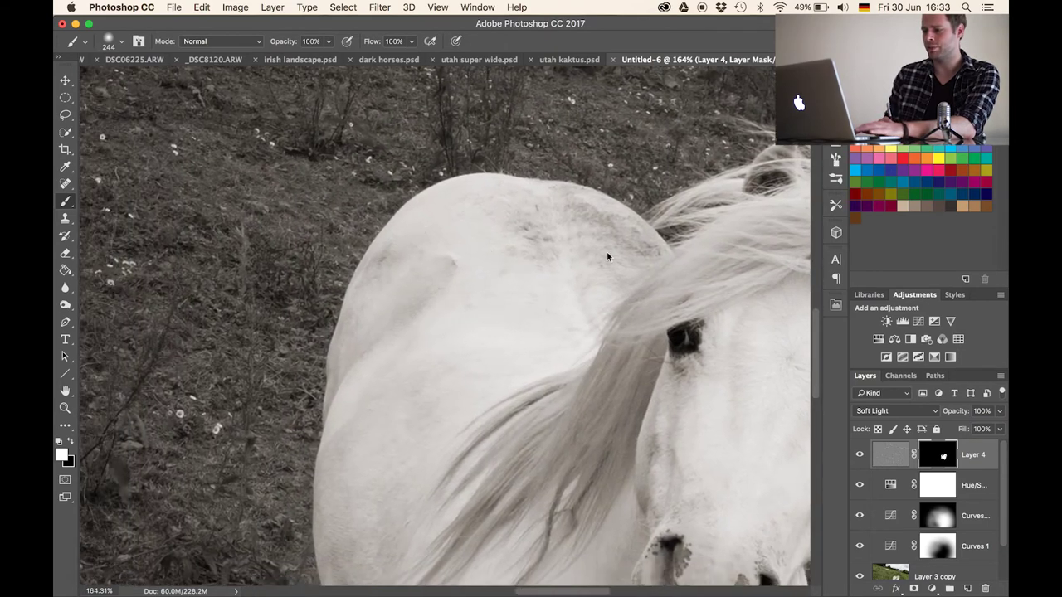
{"action": "left_click_drag", "start_coordinate": [440, 489], "coordinate": [490, 213]}
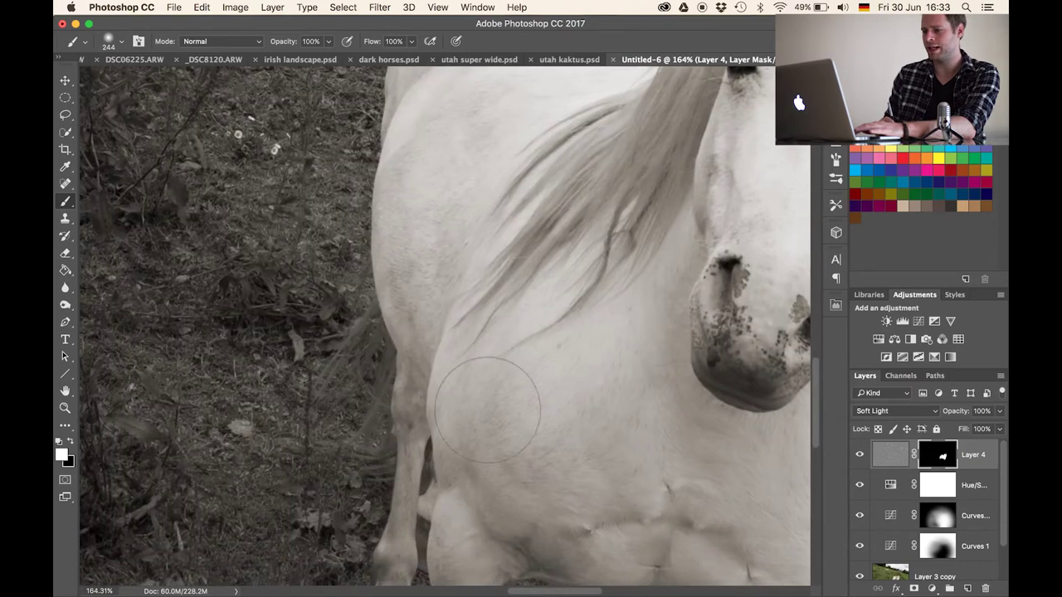
{"action": "left_click_drag", "start_coordinate": [533, 379], "coordinate": [453, 134]}
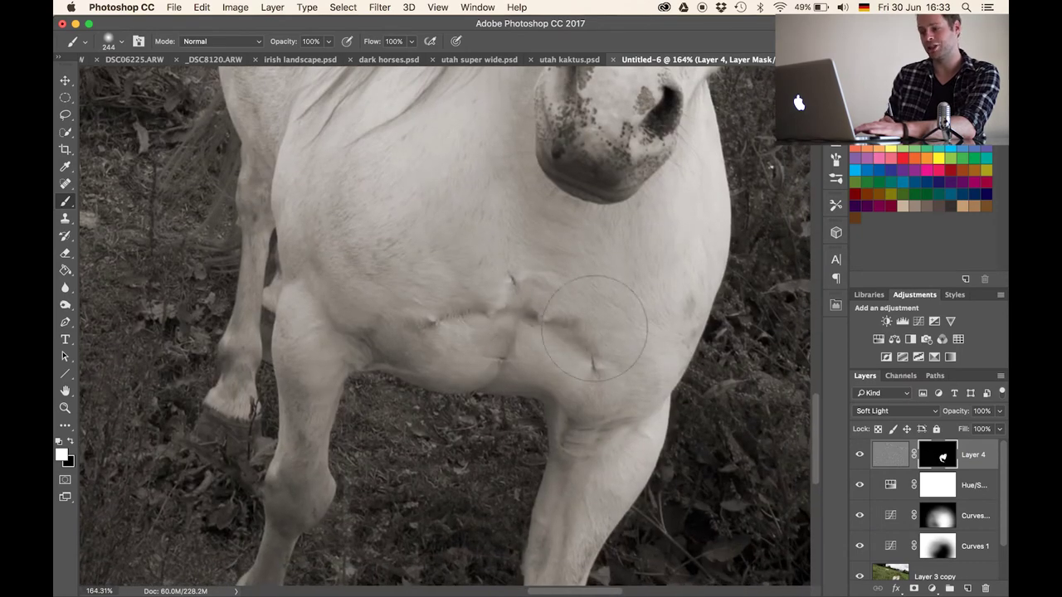
{"action": "left_click_drag", "start_coordinate": [628, 181], "coordinate": [474, 464]}
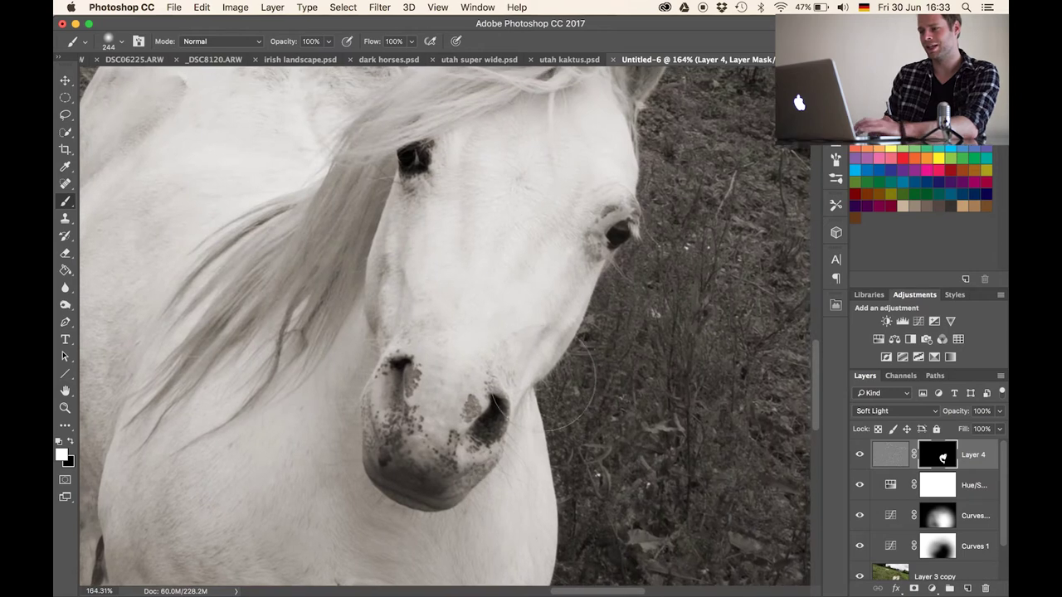
{"action": "scroll", "coordinate": [479, 318], "scroll_direction": "down", "scroll_amount": 3}
{"action": "left_click_drag", "start_coordinate": [479, 318], "coordinate": [528, 401]}
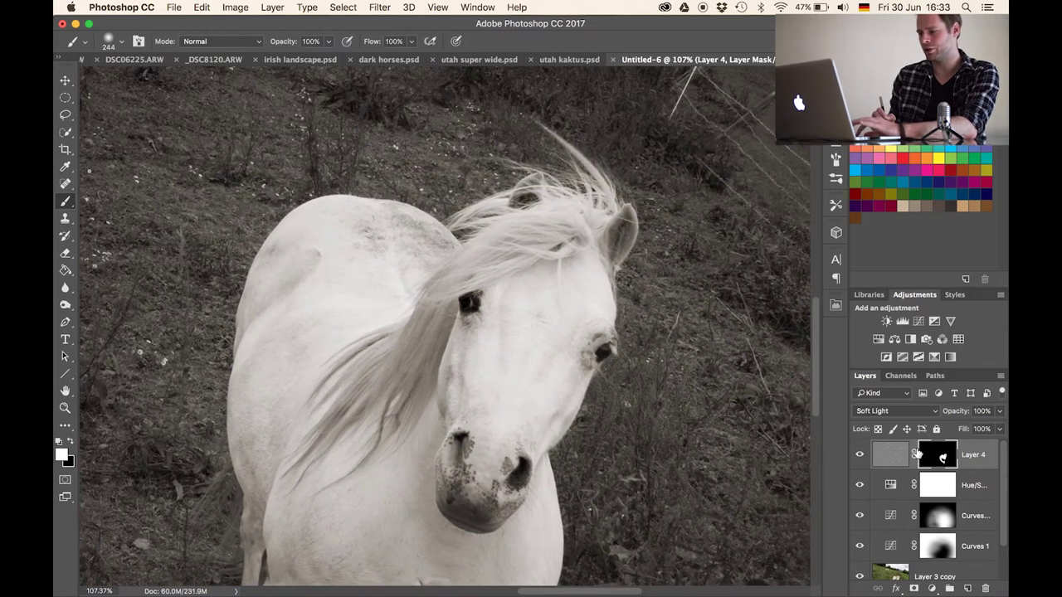
Step: Toggle Layer 4 on and off to compare the masked sharpening
{"action": "left_click", "coordinate": [859, 455]}
{"action": "left_click", "coordinate": [859, 454]}
{"action": "scroll", "coordinate": [369, 412], "scroll_direction": "up", "scroll_amount": 5}
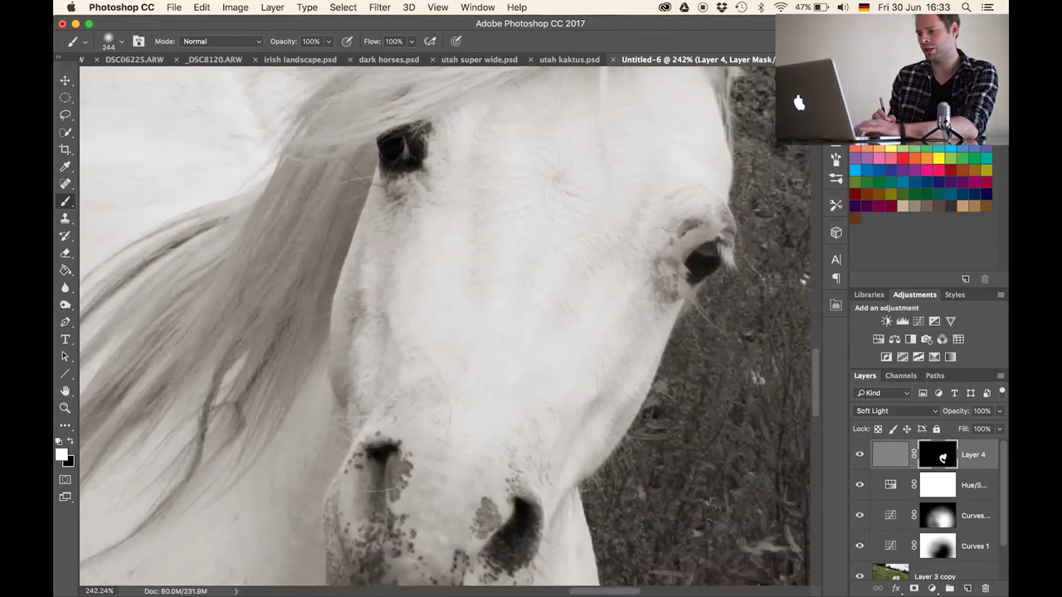
{"action": "left_click", "coordinate": [859, 454]}
{"action": "left_click", "coordinate": [859, 454]}
{"action": "left_click", "coordinate": [859, 455]}
{"action": "left_click", "coordinate": [859, 455]}
{"action": "left_click", "coordinate": [860, 455]}
{"action": "left_click", "coordinate": [860, 455]}
{"action": "left_click", "coordinate": [859, 454]}
{"action": "left_click", "coordinate": [859, 455]}
{"action": "scroll", "coordinate": [323, 359], "scroll_direction": "down", "scroll_amount": 3}
{"action": "scroll", "coordinate": [324, 359], "scroll_direction": "down", "scroll_amount": 10}
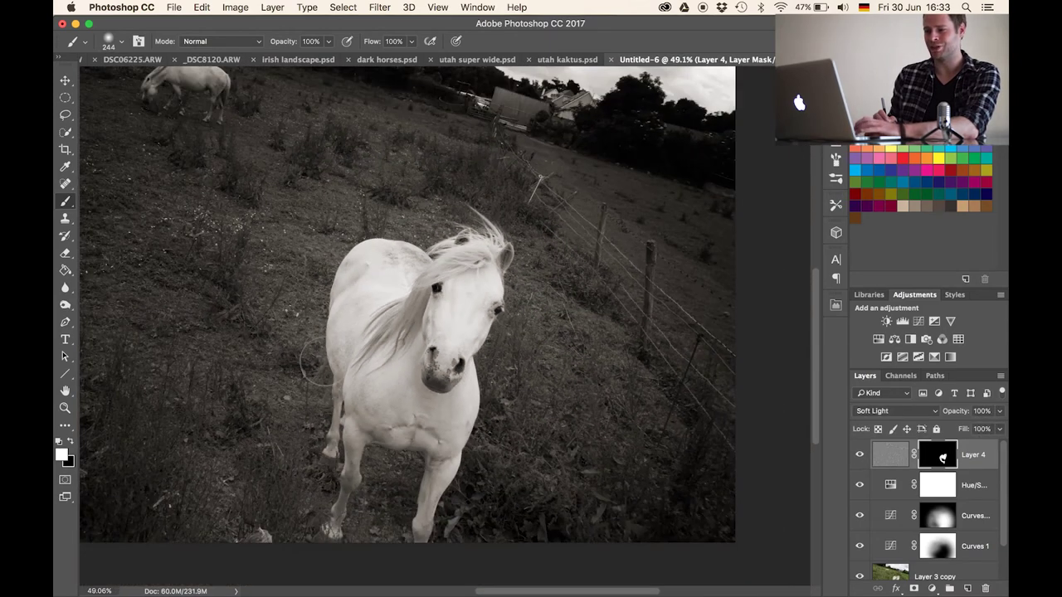
{"action": "scroll", "coordinate": [323, 361], "scroll_direction": "up", "scroll_amount": 3}
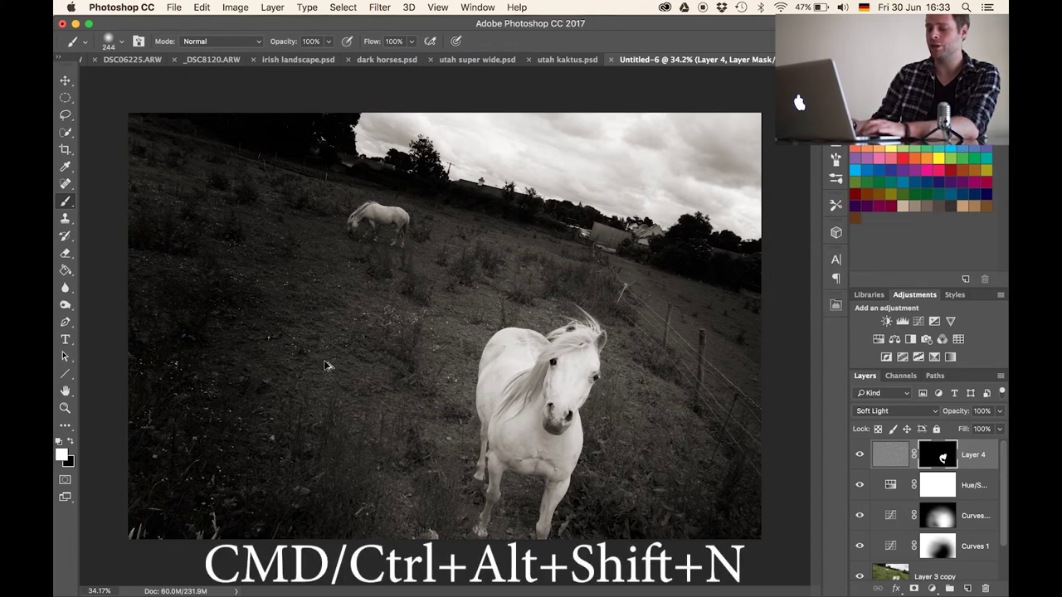
Step: Add Layer 5, fill it with brown, and blend it as Soft Light
{"action": "key", "text": "ctrl+alt+shift+n"}
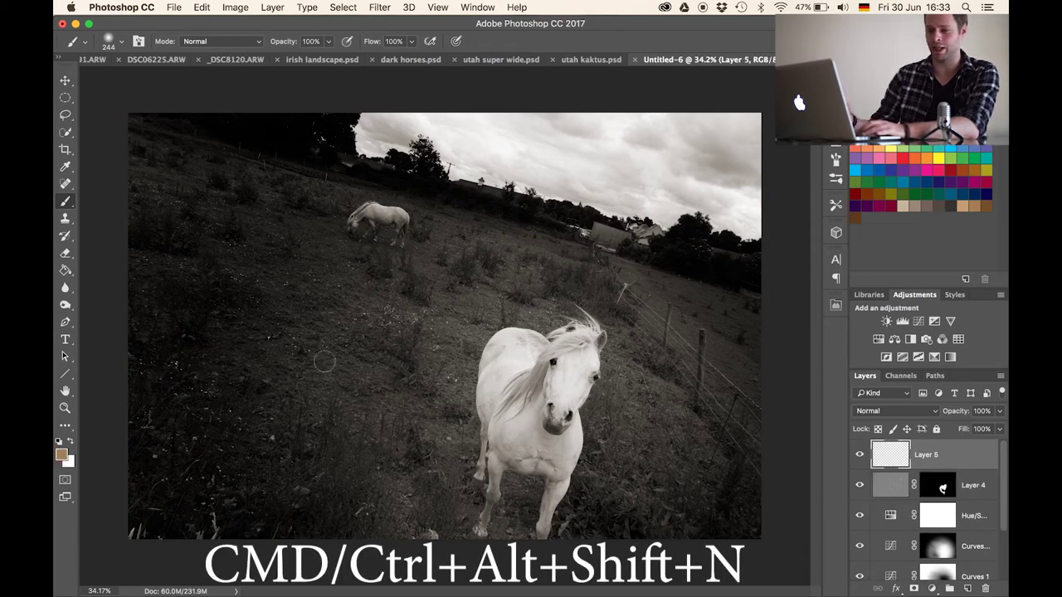
{"action": "key", "text": "g"}
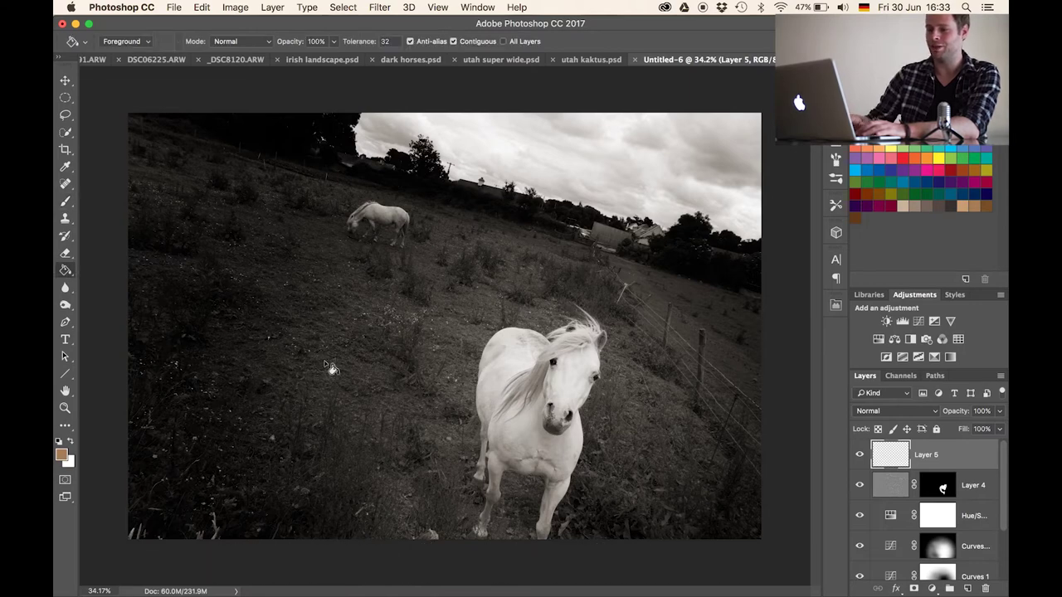
{"action": "left_click", "coordinate": [441, 355]}
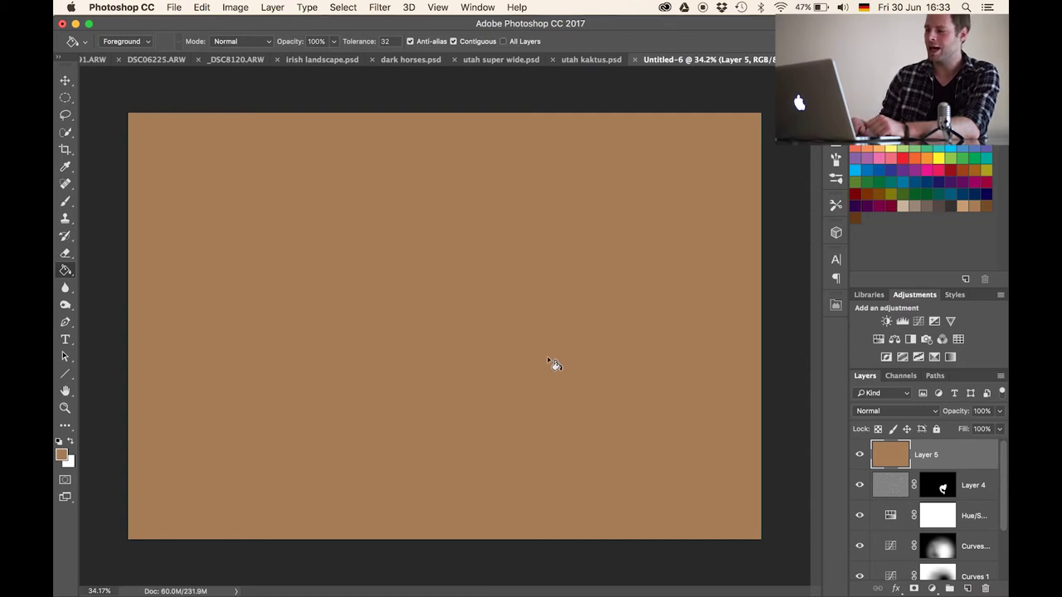
{"action": "left_click", "coordinate": [892, 411]}
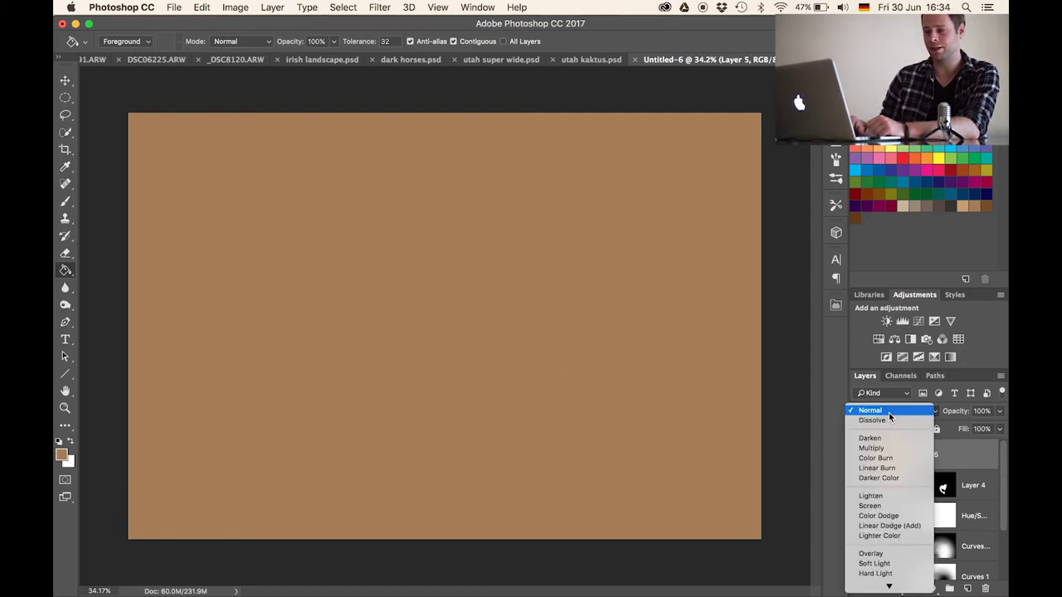
{"action": "left_click", "coordinate": [874, 563]}
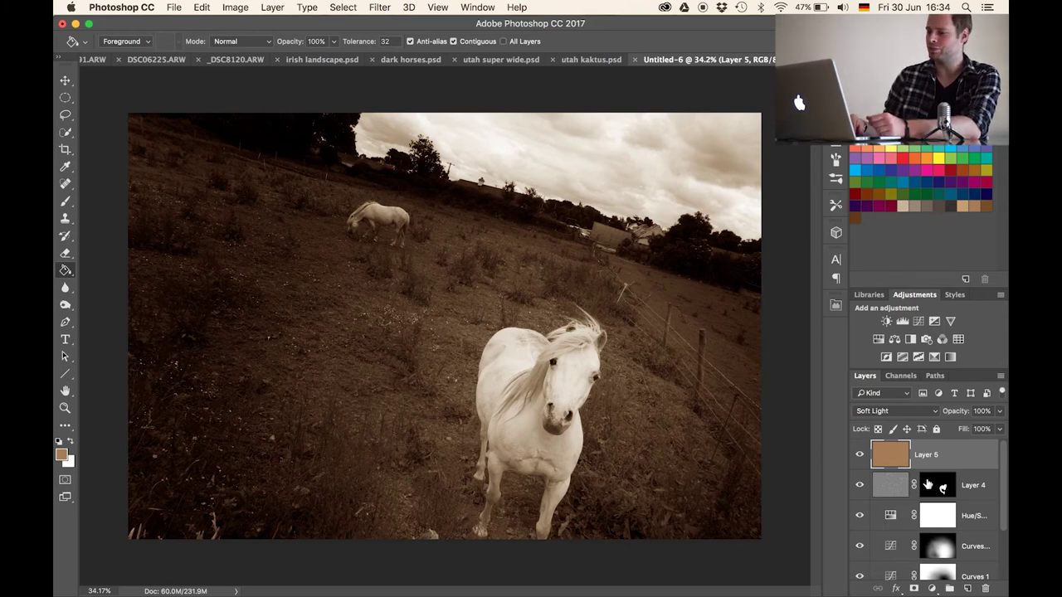
Step: Add a Hue/Saturation layer clipped to Layer 5 and shift its hue to -180
{"action": "left_click", "coordinate": [878, 340]}
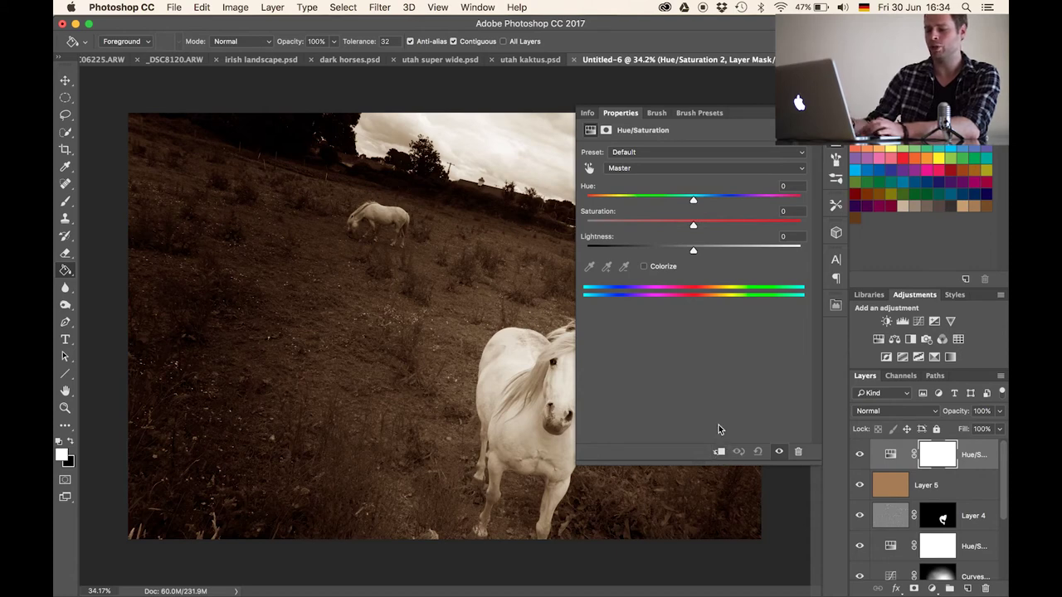
{"action": "key", "text": "super+alt+g"}
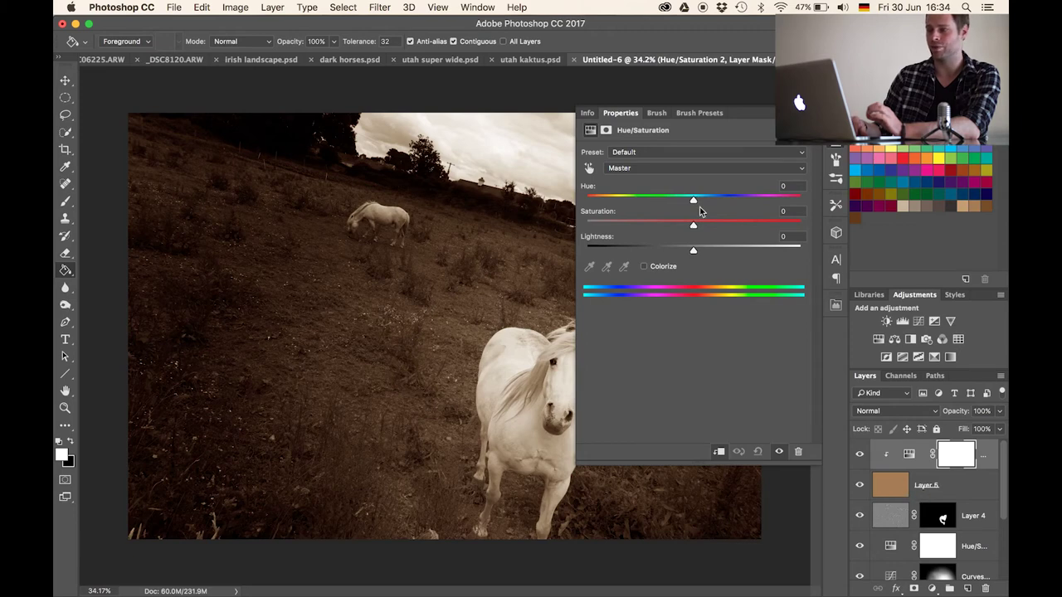
{"action": "left_click_drag", "start_coordinate": [693, 200], "coordinate": [577, 189]}
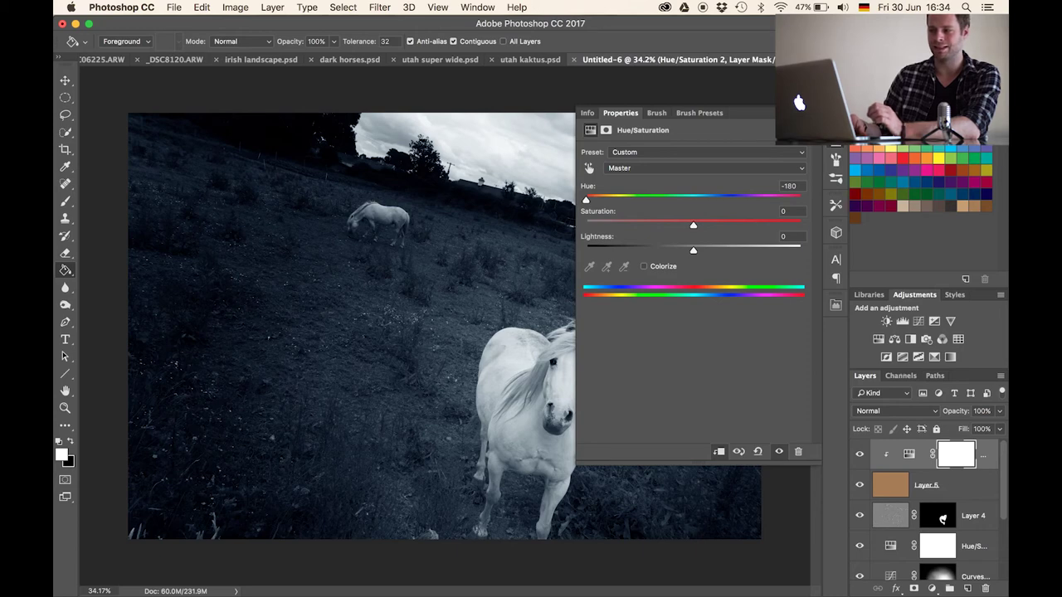
{"action": "left_click", "coordinate": [890, 485]}
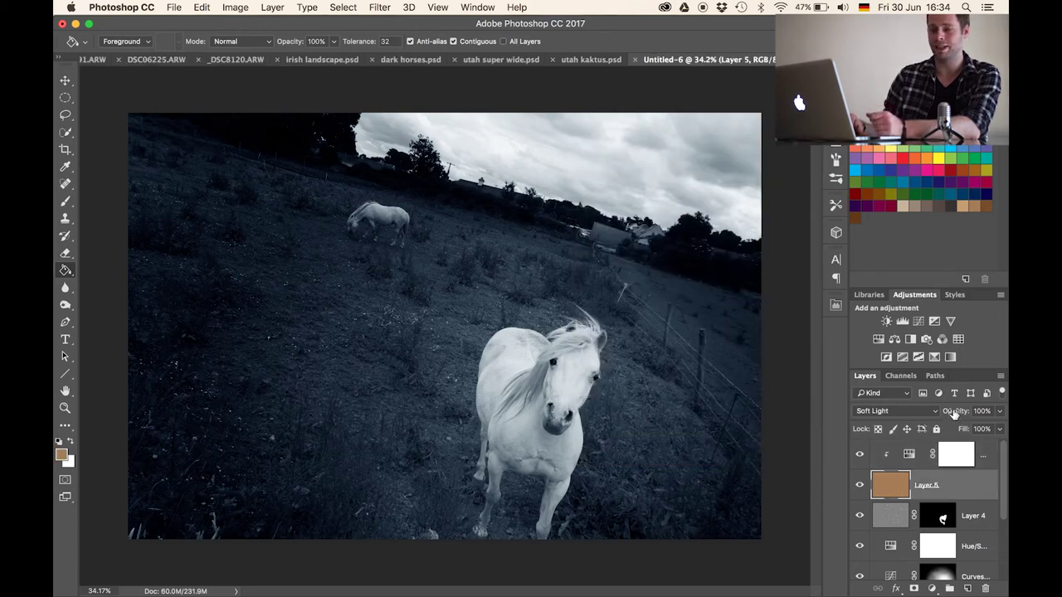
Step: Lower Layer 5 to 37% opacity and toggle it on and off to compare
{"action": "left_click_drag", "start_coordinate": [954, 412], "coordinate": [910, 411]}
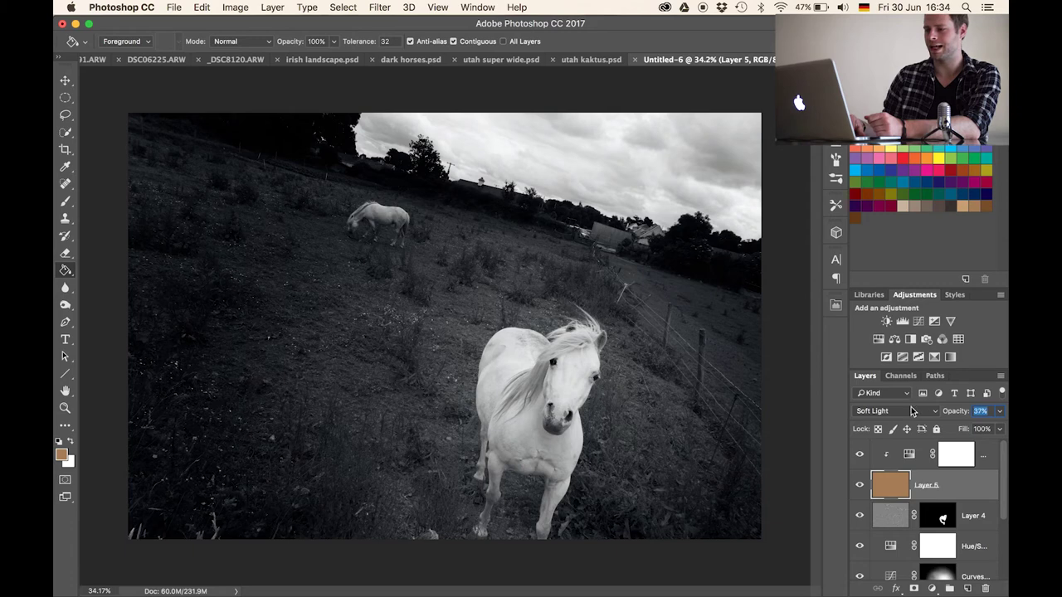
{"action": "left_click", "coordinate": [859, 485]}
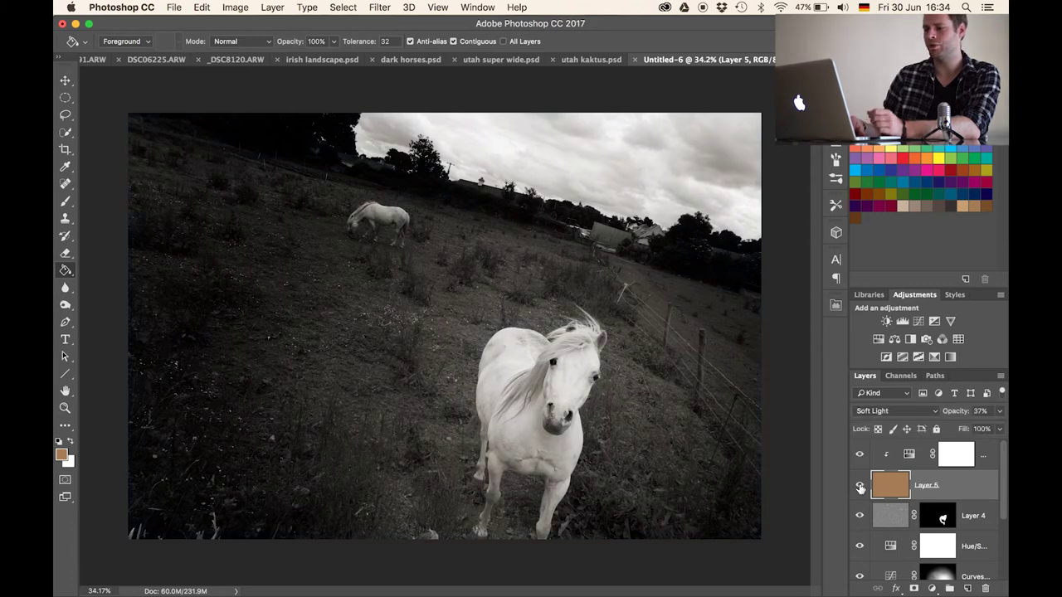
{"action": "left_click", "coordinate": [860, 487]}
{"action": "left_click", "coordinate": [860, 488]}
{"action": "left_click", "coordinate": [861, 487]}
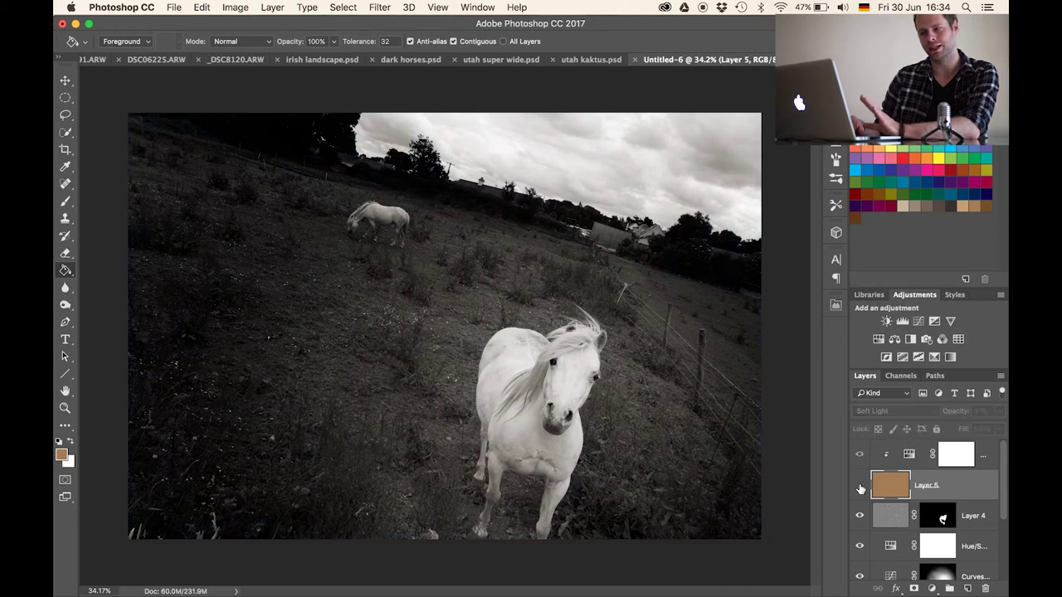
{"action": "left_click", "coordinate": [860, 487]}
{"action": "left_click", "coordinate": [860, 487]}
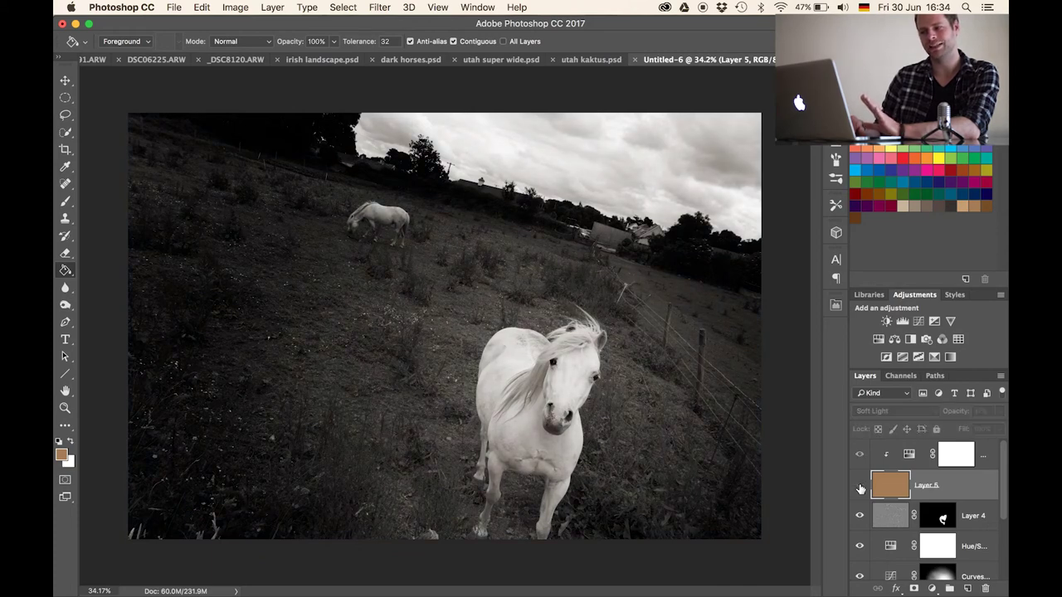
{"action": "left_click", "coordinate": [860, 488]}
{"action": "left_click", "coordinate": [860, 488]}
{"action": "left_click", "coordinate": [860, 488]}
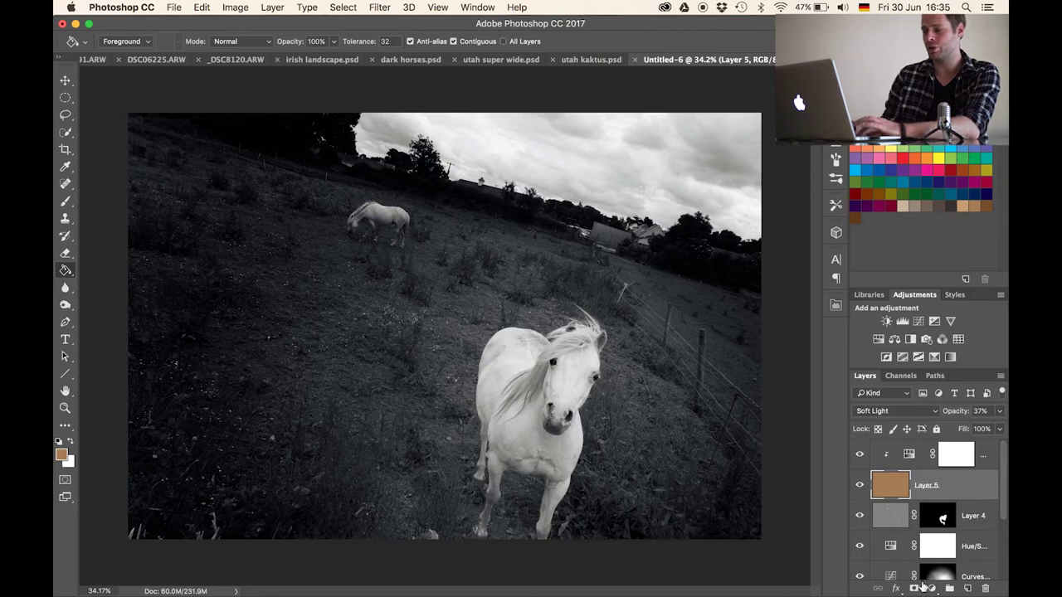
Step: Add an inverted mask to Layer 5 and paint tint into the upper-left field at 45%
{"action": "left_click", "coordinate": [915, 589]}
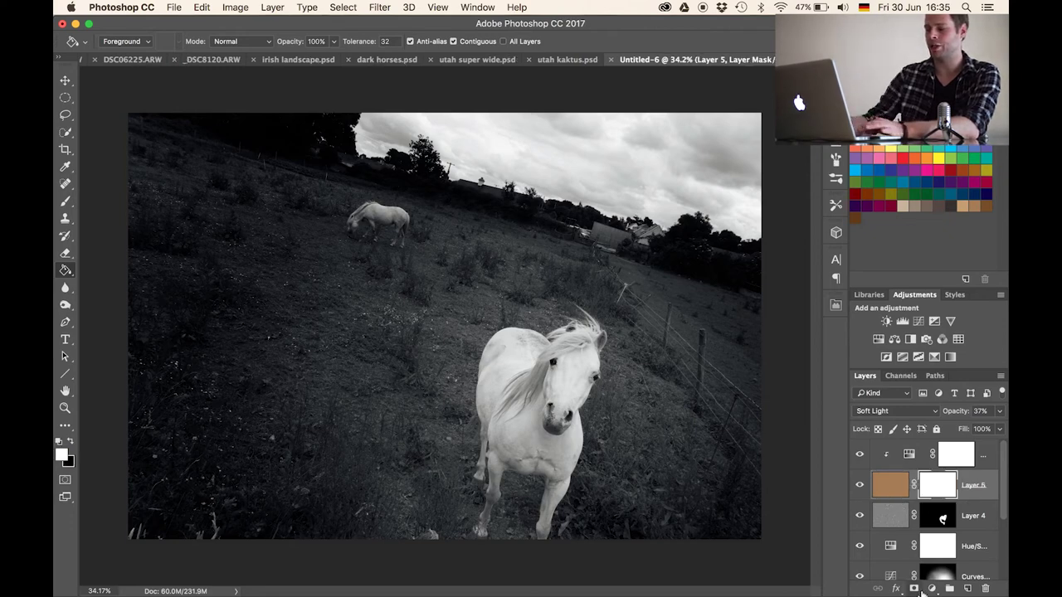
{"action": "key", "text": "super+i"}
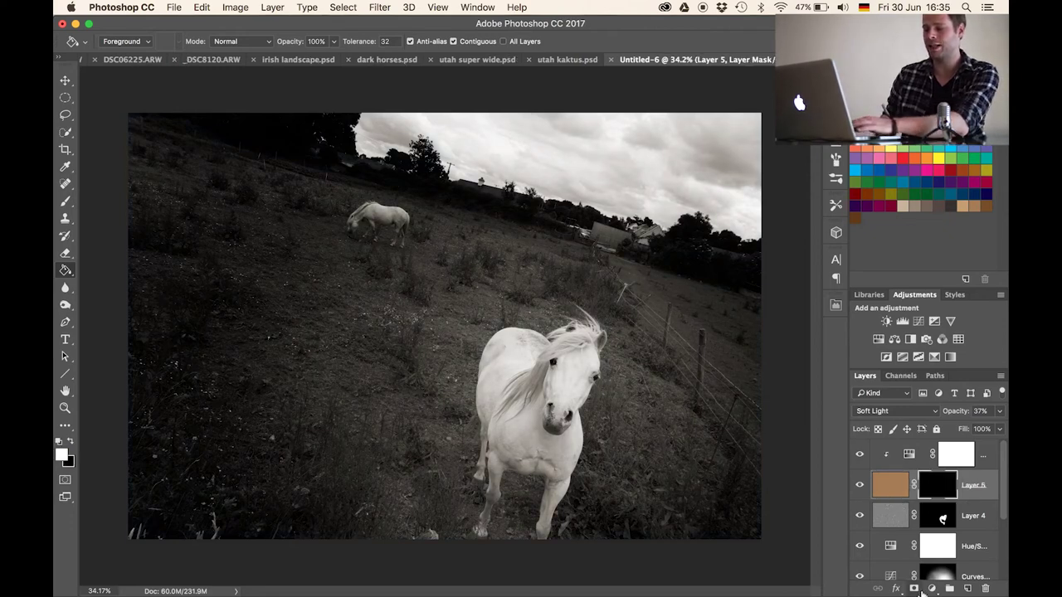
{"action": "key", "text": "b"}
{"action": "mouse_move", "coordinate": [278, 295]}
{"action": "left_mouse_down"}
{"action": "mouse_move", "coordinate": [267, 292]}
{"action": "mouse_move", "coordinate": [357, 290]}
{"action": "mouse_move", "coordinate": [332, 290]}
{"action": "left_mouse_up"}
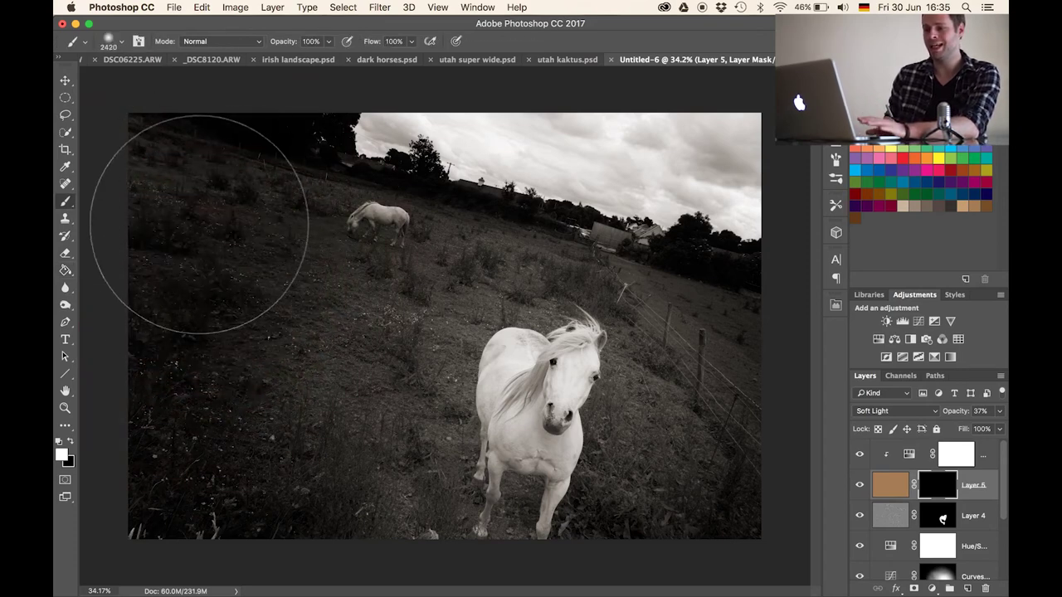
{"action": "left_click_drag", "start_coordinate": [197, 224], "coordinate": [237, 249]}
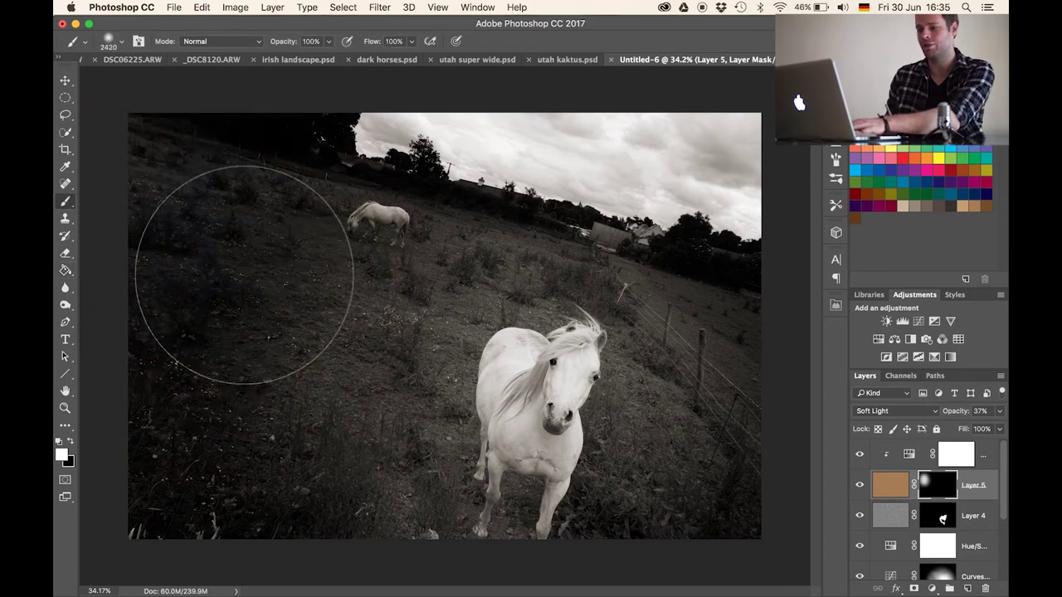
{"action": "key", "text": "4"}
{"action": "key", "text": "5"}
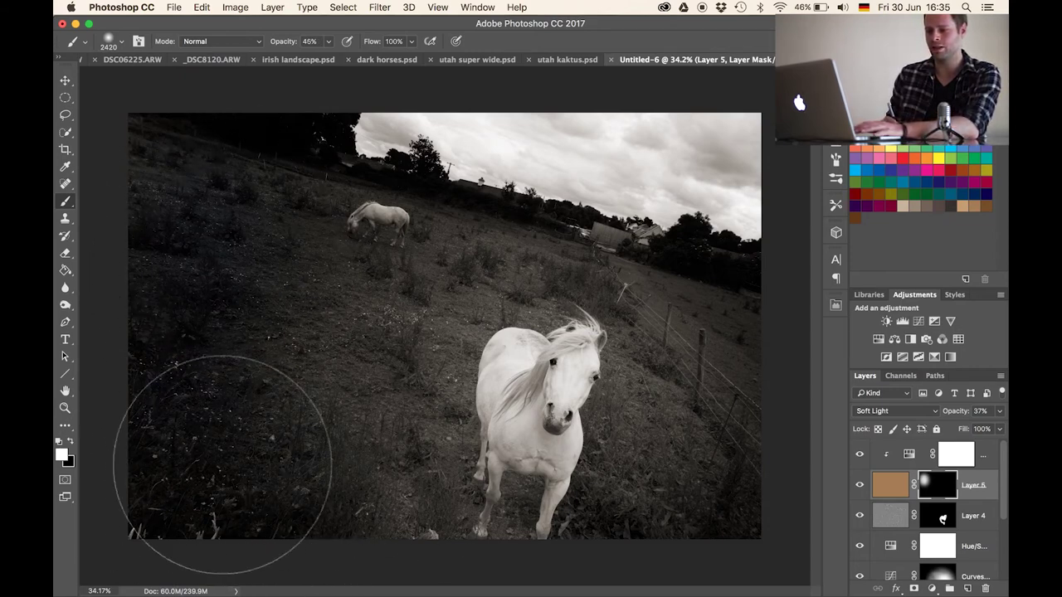
Step: Paint more tint across the left field toward the small horse at 50% opacity
{"action": "mouse_move", "coordinate": [217, 461]}
{"action": "left_mouse_down"}
{"action": "mouse_move", "coordinate": [242, 443]}
{"action": "mouse_move", "coordinate": [282, 319]}
{"action": "mouse_move", "coordinate": [316, 291]}
{"action": "mouse_move", "coordinate": [318, 247]}
{"action": "mouse_move", "coordinate": [357, 222]}
{"action": "mouse_move", "coordinate": [326, 209]}
{"action": "mouse_move", "coordinate": [306, 249]}
{"action": "left_mouse_up"}
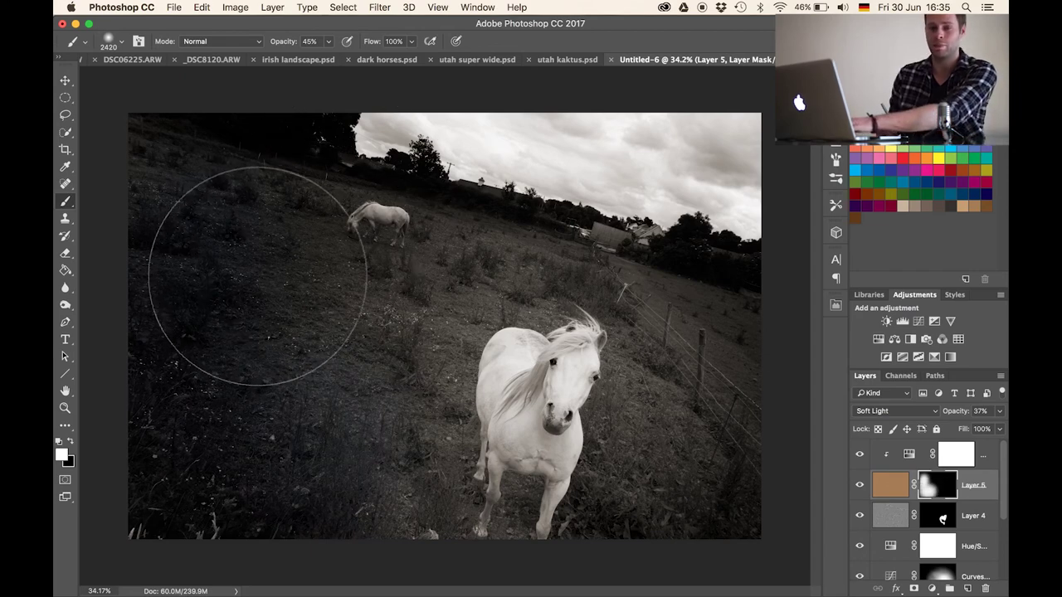
{"action": "left_click_drag", "start_coordinate": [256, 276], "coordinate": [207, 299]}
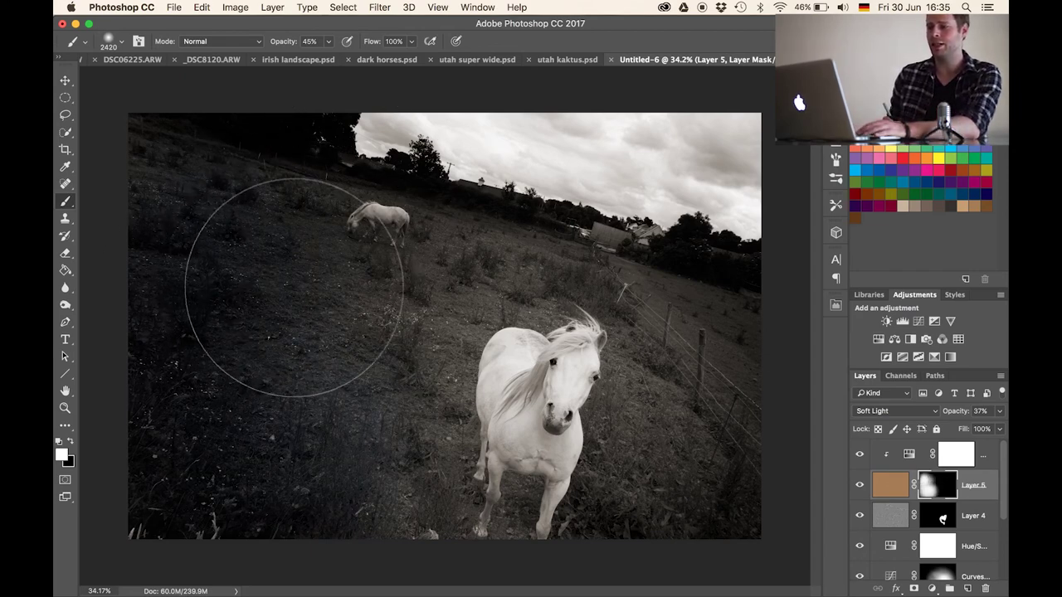
{"action": "key", "text": "5"}
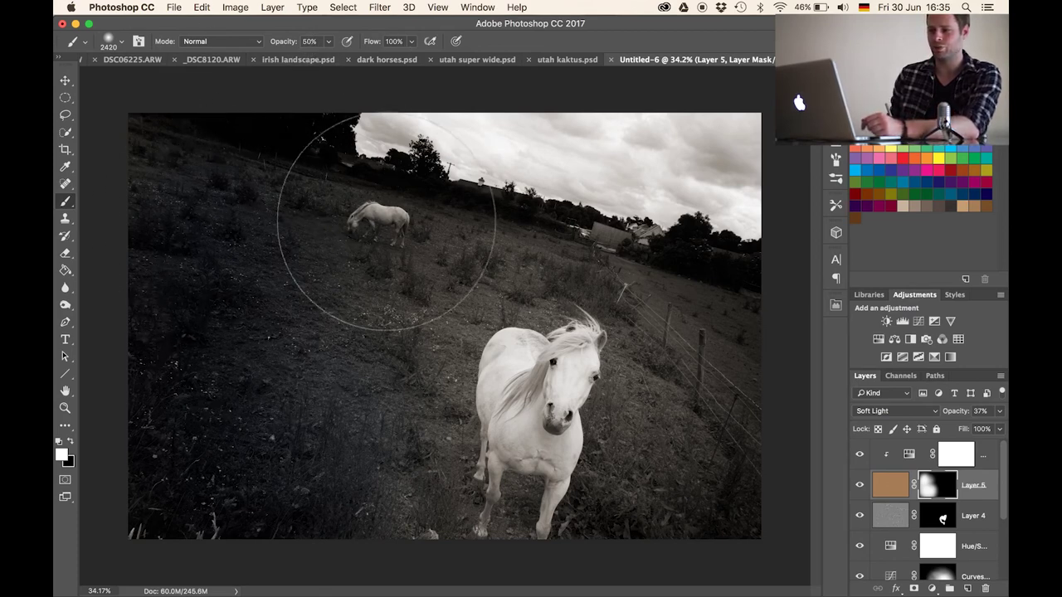
{"action": "mouse_move", "coordinate": [462, 248]}
{"action": "left_mouse_down"}
{"action": "mouse_move", "coordinate": [467, 238]}
{"action": "mouse_move", "coordinate": [580, 237]}
{"action": "left_mouse_up"}
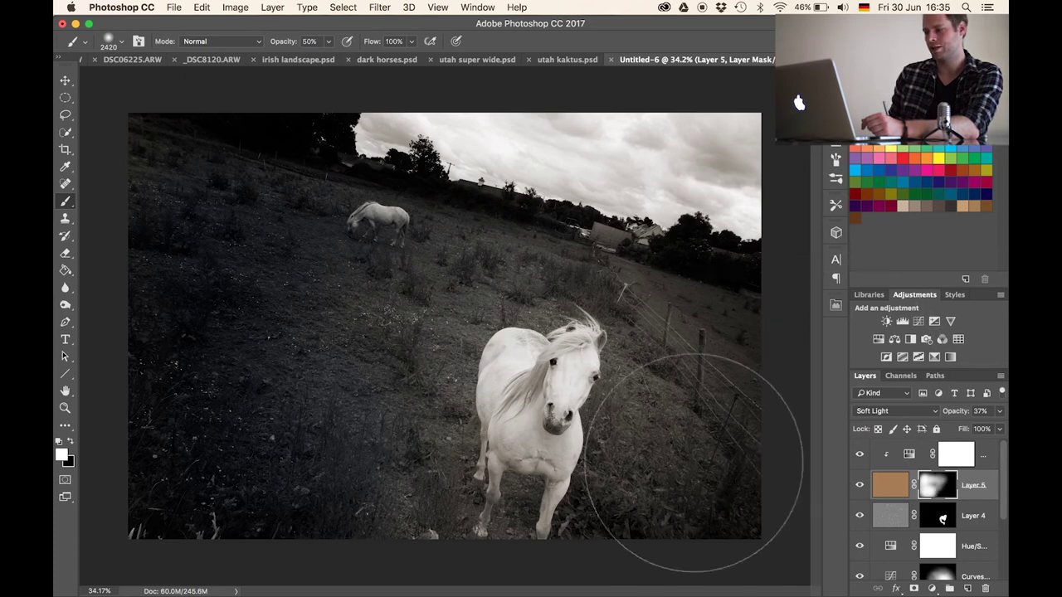
Step: Paint black to remove tint from the lower-left field and near the small horse
{"action": "key", "text": "x"}
{"action": "mouse_move", "coordinate": [344, 455]}
{"action": "left_mouse_down"}
{"action": "mouse_move", "coordinate": [375, 391]}
{"action": "mouse_move", "coordinate": [383, 412]}
{"action": "left_mouse_up"}
{"action": "mouse_move", "coordinate": [439, 344]}
{"action": "left_mouse_down"}
{"action": "mouse_move", "coordinate": [321, 239]}
{"action": "mouse_move", "coordinate": [310, 268]}
{"action": "mouse_move", "coordinate": [356, 293]}
{"action": "left_mouse_up"}
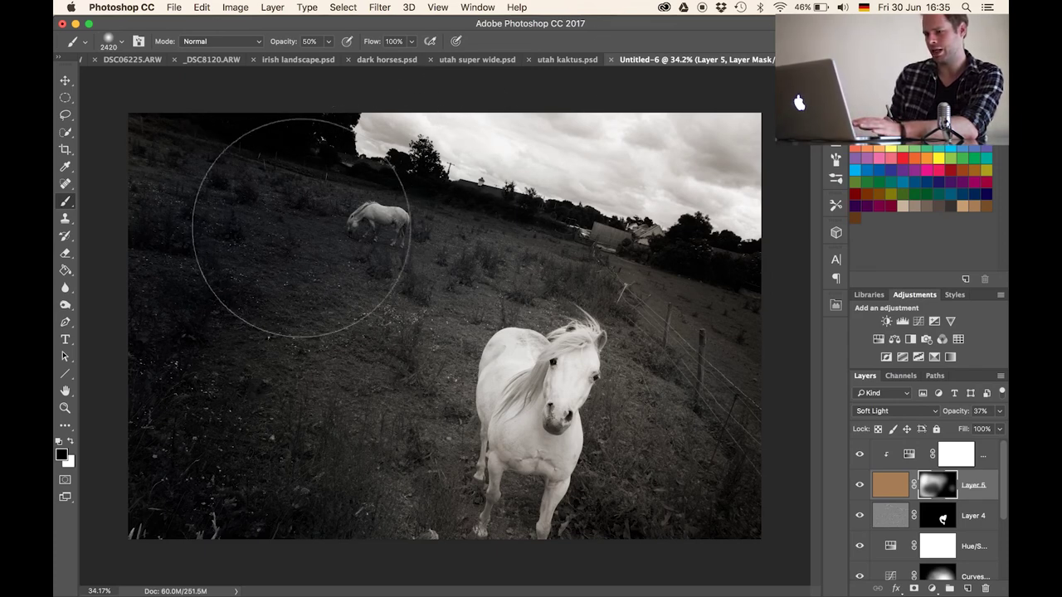
{"action": "mouse_move", "coordinate": [288, 222]}
{"action": "left_mouse_down"}
{"action": "mouse_move", "coordinate": [384, 223]}
{"action": "mouse_move", "coordinate": [324, 248]}
{"action": "mouse_move", "coordinate": [384, 285]}
{"action": "mouse_move", "coordinate": [310, 290]}
{"action": "left_mouse_up"}
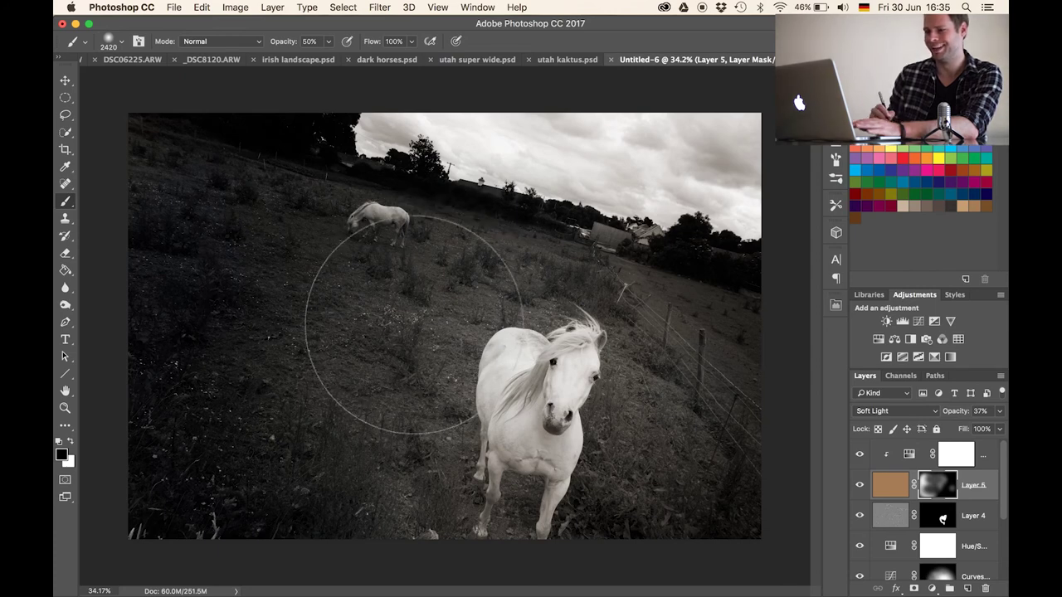
Step: Add a Curves 2 layer on top, darkening the midpoint from input 139 to output 108
{"action": "left_click", "coordinate": [956, 454]}
{"action": "left_click", "coordinate": [934, 321]}
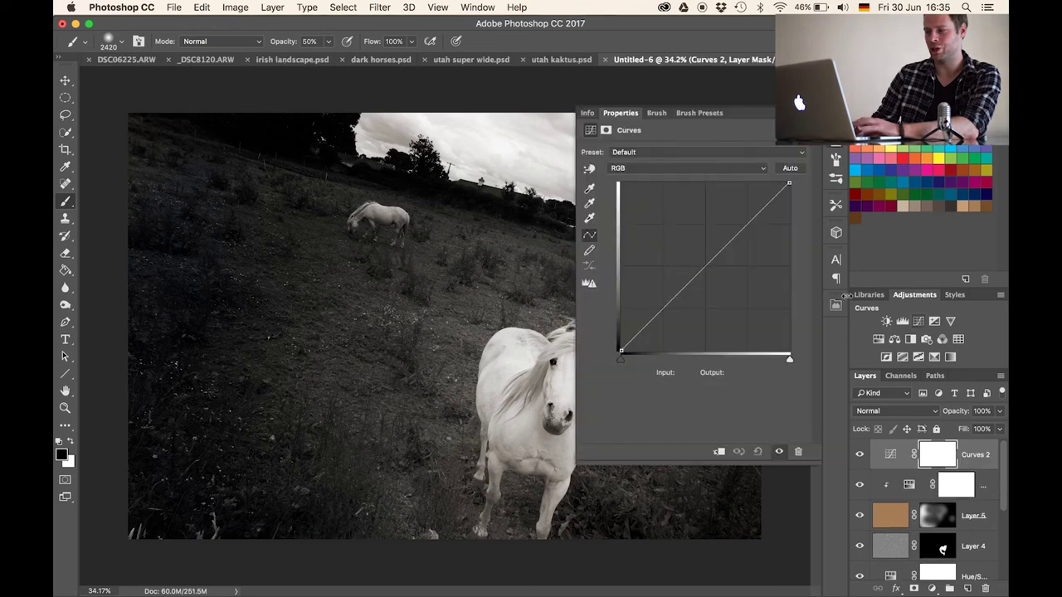
{"action": "left_click", "coordinate": [709, 276]}
{"action": "left_click_drag", "start_coordinate": [710, 275], "coordinate": [717, 286]}
{"action": "left_click", "coordinate": [830, 104]}
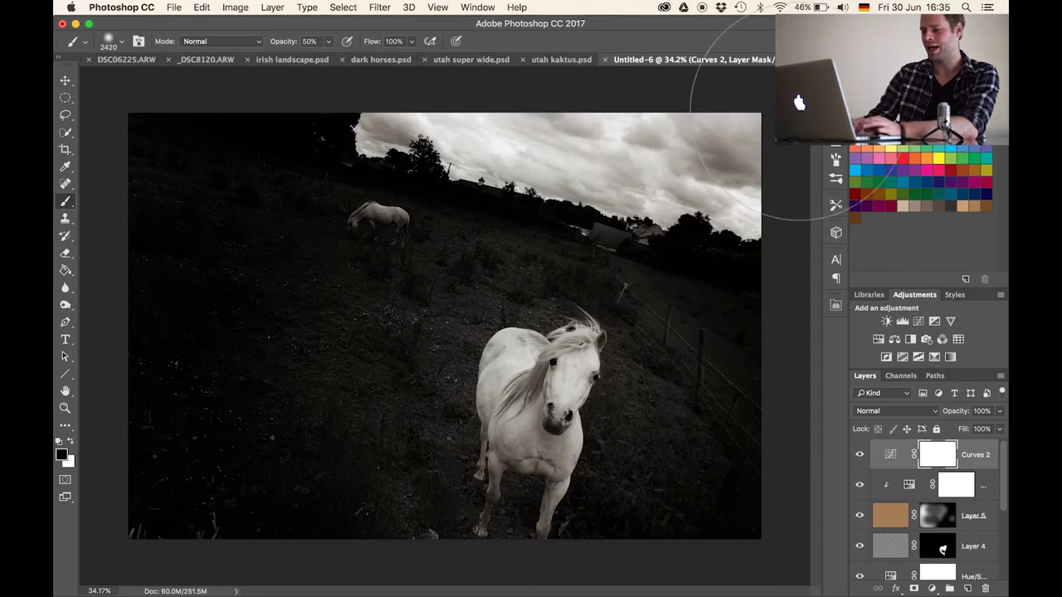
Step: Invert the Curves mask and paint white over the cloudy sky at 100% opacity
{"action": "key", "text": "super+i"}
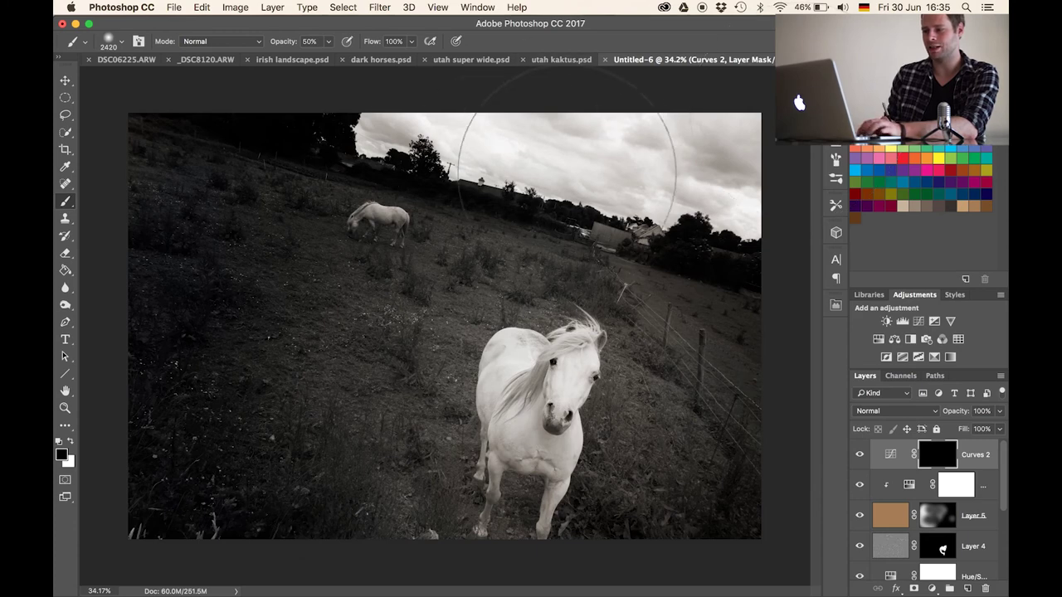
{"action": "left_click_drag", "start_coordinate": [578, 151], "coordinate": [419, 95]}
{"action": "key", "text": "0"}
{"action": "key", "text": "x"}
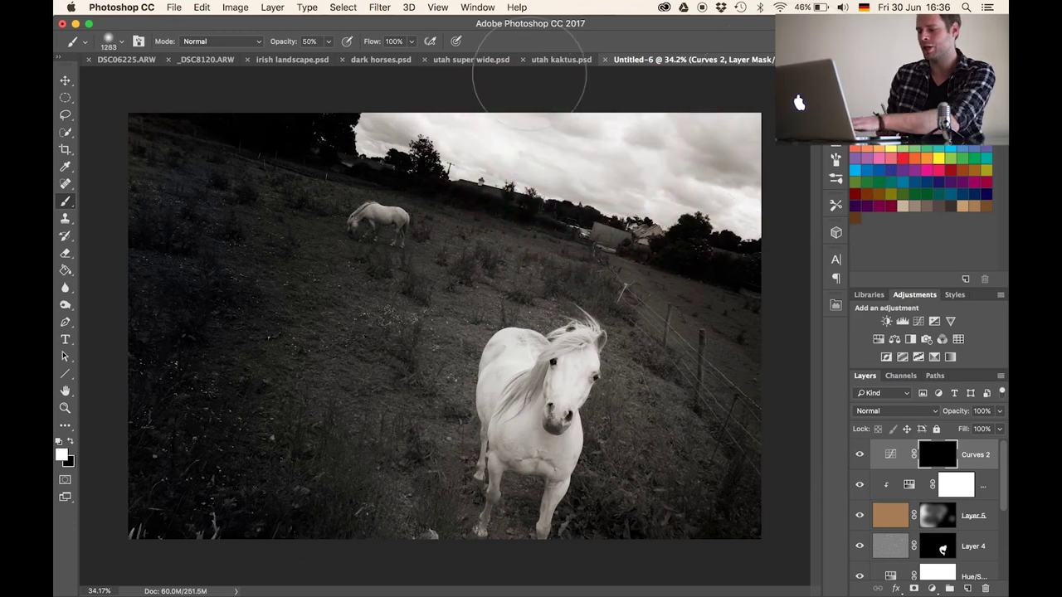
{"action": "mouse_move", "coordinate": [469, 166]}
{"action": "left_mouse_down"}
{"action": "mouse_move", "coordinate": [362, 124]}
{"action": "mouse_move", "coordinate": [491, 142]}
{"action": "mouse_move", "coordinate": [660, 193]}
{"action": "mouse_move", "coordinate": [627, 175]}
{"action": "mouse_move", "coordinate": [682, 170]}
{"action": "mouse_move", "coordinate": [671, 140]}
{"action": "mouse_move", "coordinate": [713, 162]}
{"action": "left_mouse_up"}
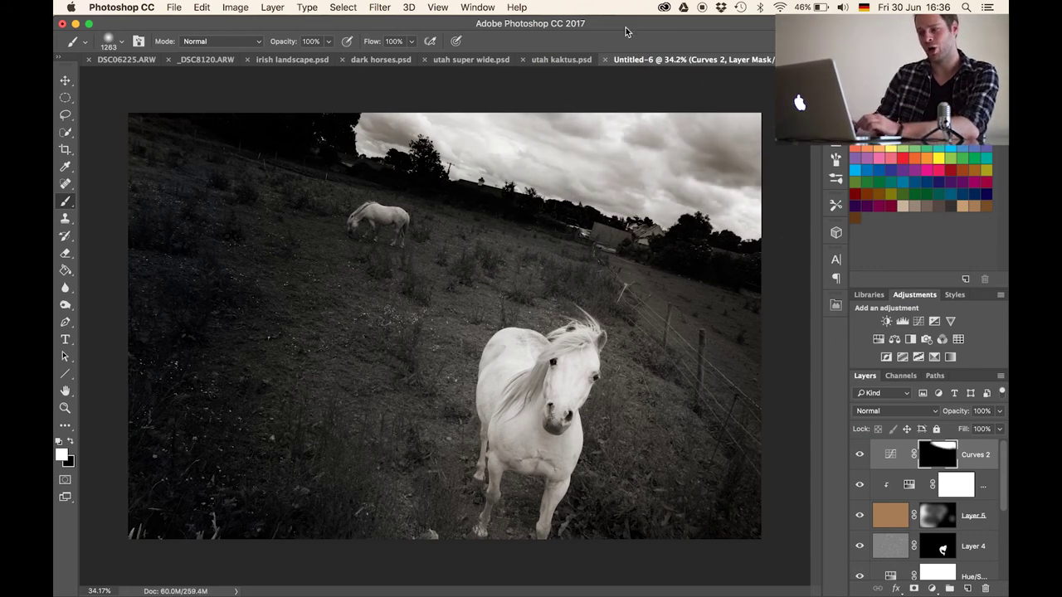
{"action": "scroll", "coordinate": [904, 525], "scroll_direction": "down", "scroll_amount": 4}
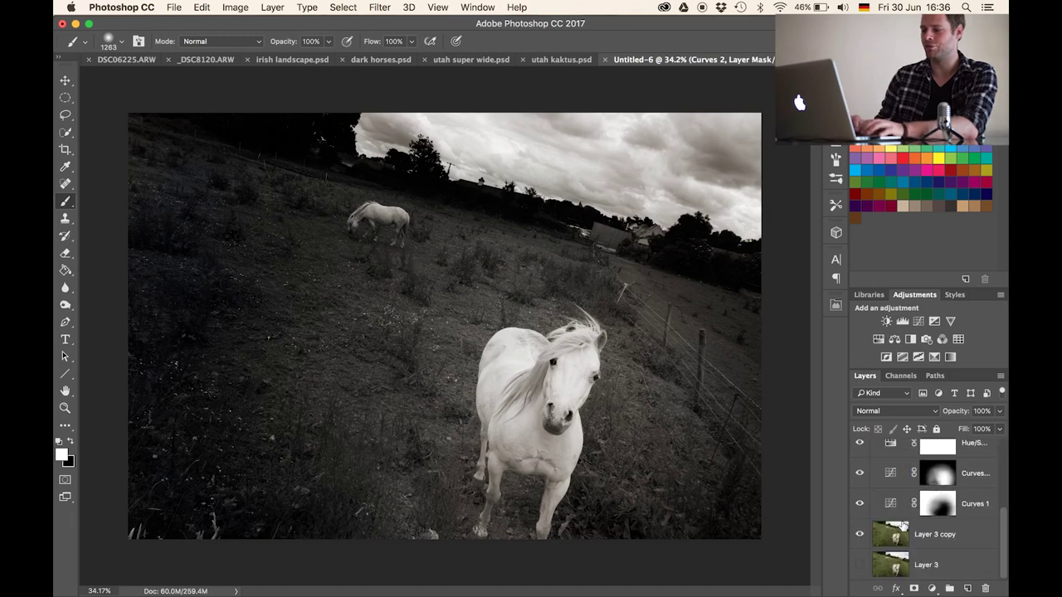
{"action": "left_click", "coordinate": [860, 537], "text": "alt"}
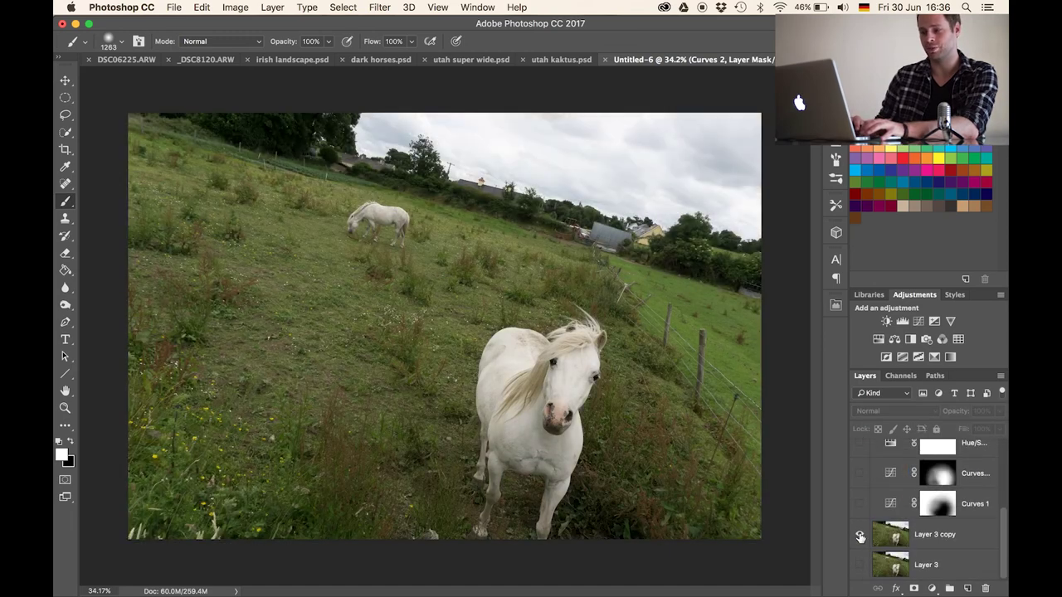
{"action": "left_click", "coordinate": [860, 537], "text": "alt"}
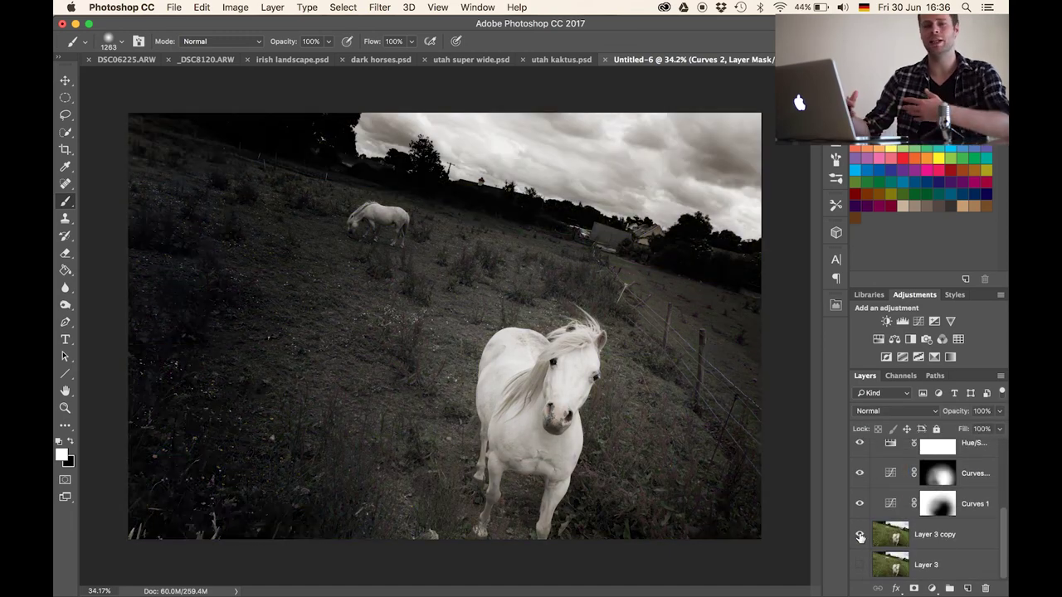